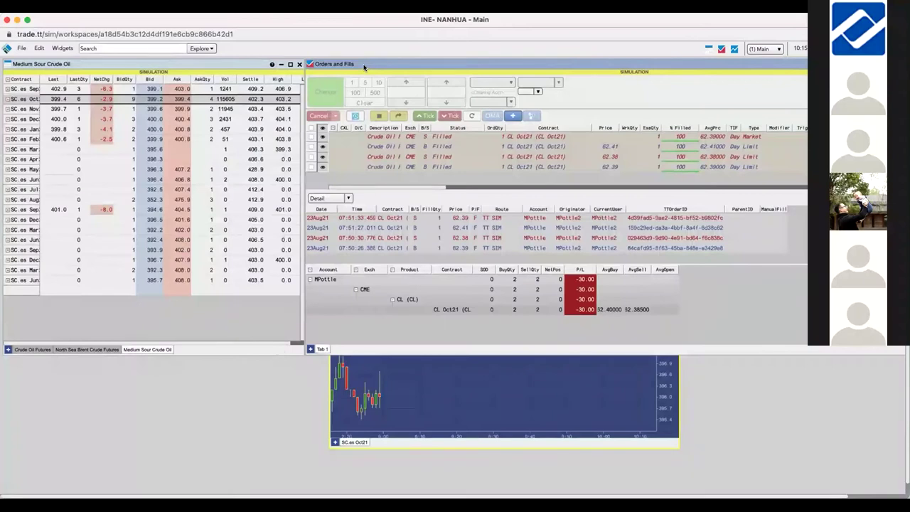
Bring the SC.es Oct21 one-minute candle chart to the front and position it over the Orders and Fills window.
double_click(418, 426)
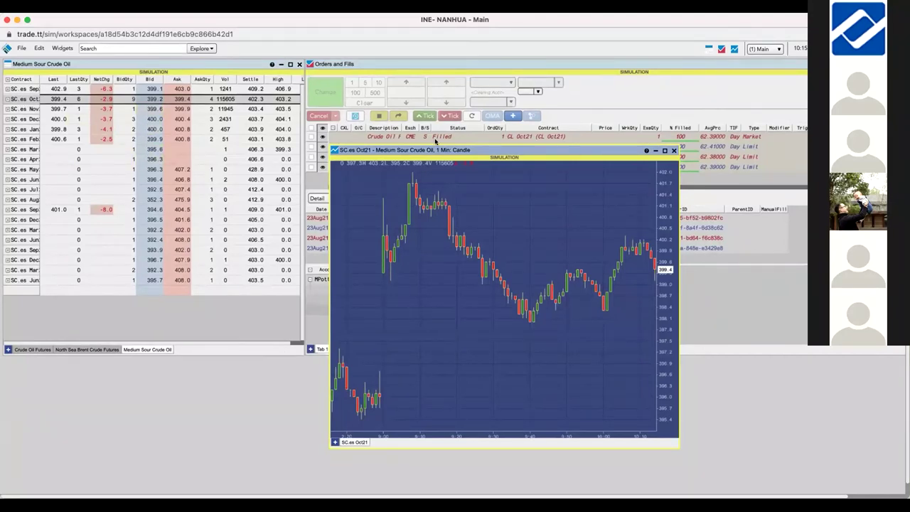
drag(442, 150, 352, 160)
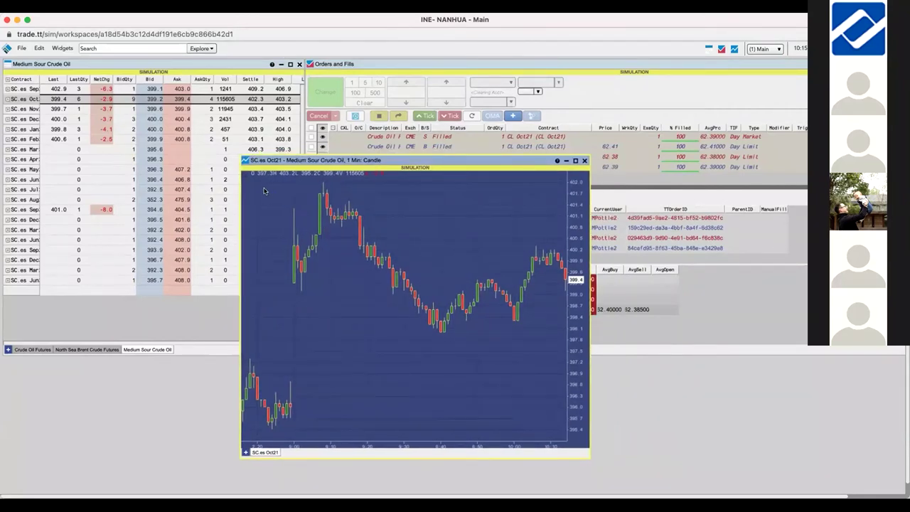
mouse_move(246, 178)
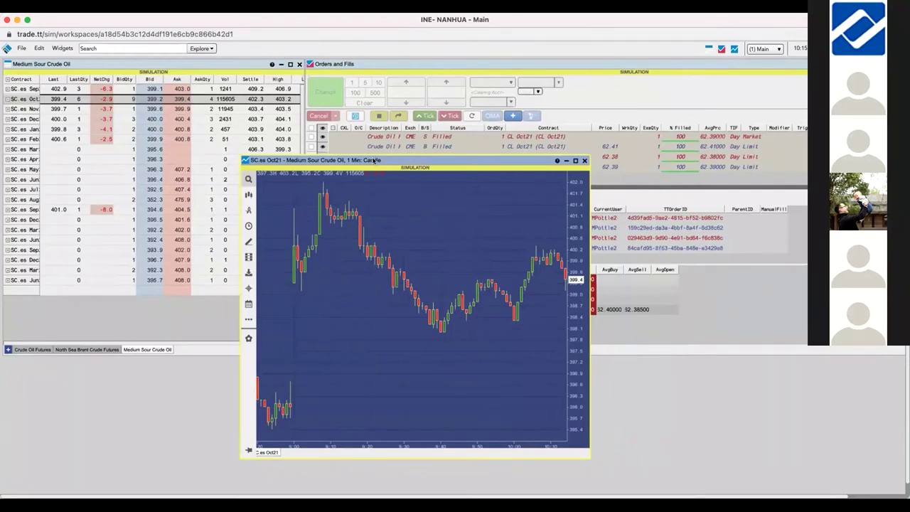
drag(373, 160, 439, 155)
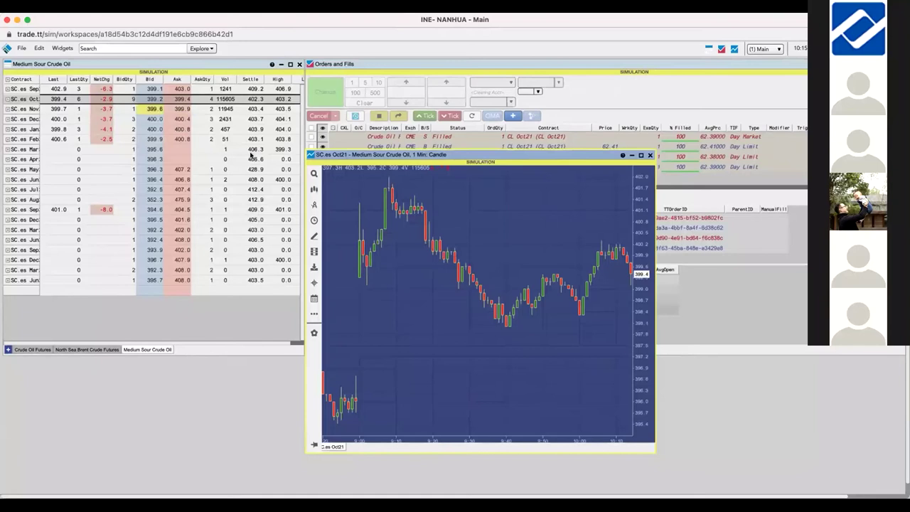
Open an order ticket for SC.es Nov21 from its bid price and review the open/close and directional/hedge/arbitrage choices.
click(154, 108)
click(314, 187)
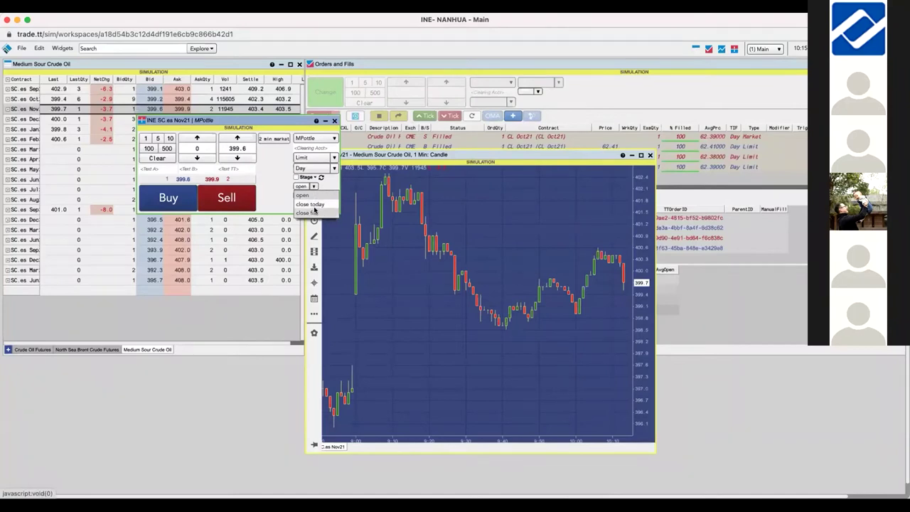
click(314, 196)
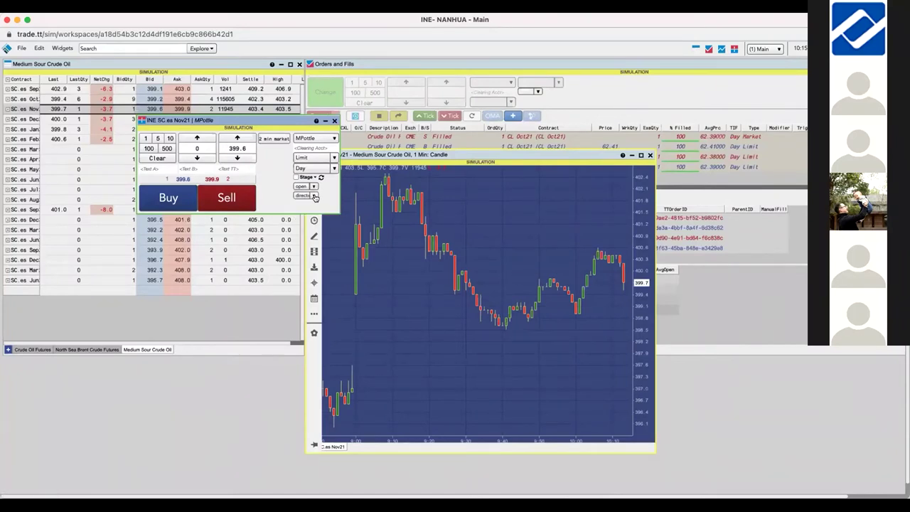
click(315, 196)
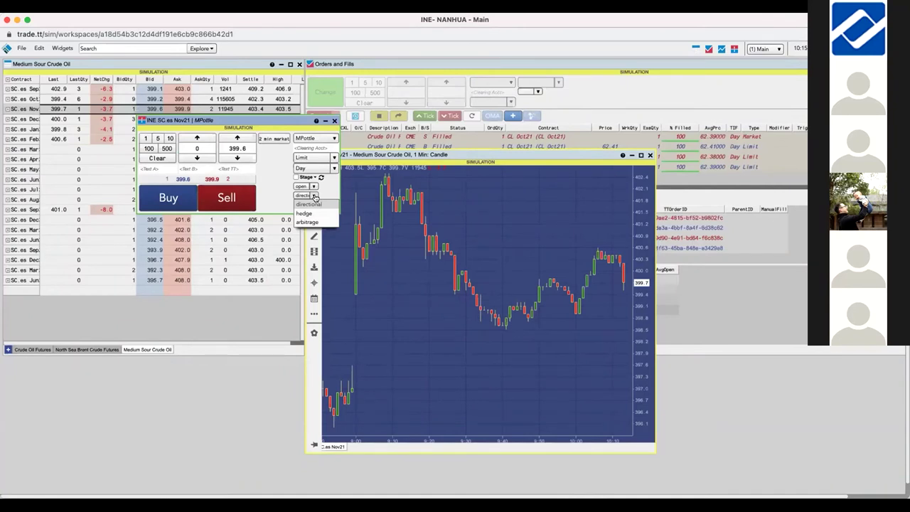
click(268, 177)
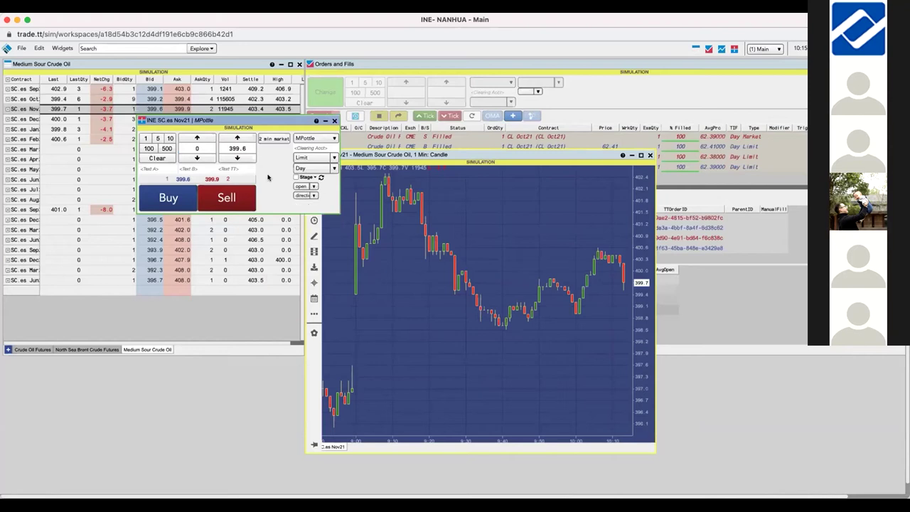
In the workspace's Autospreader window, open the Autospreader widget and filter its spread list by the owner's first name.
click(775, 49)
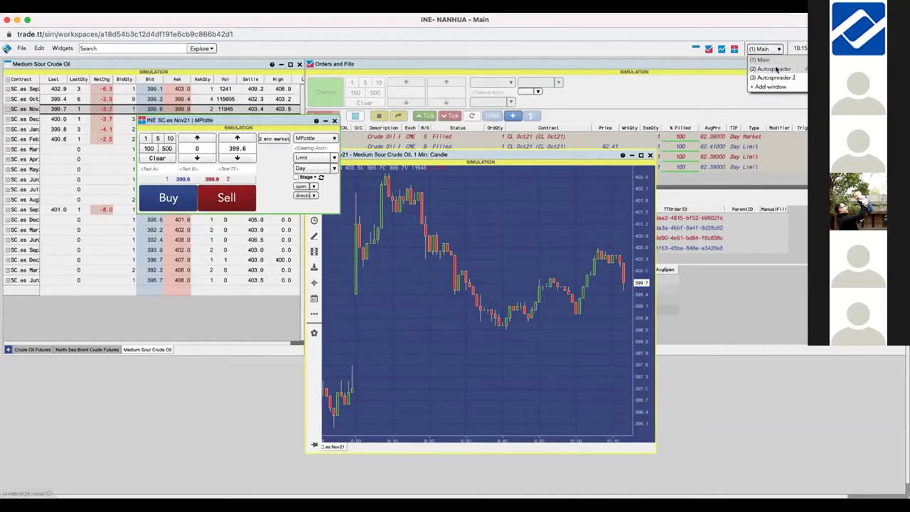
click(777, 69)
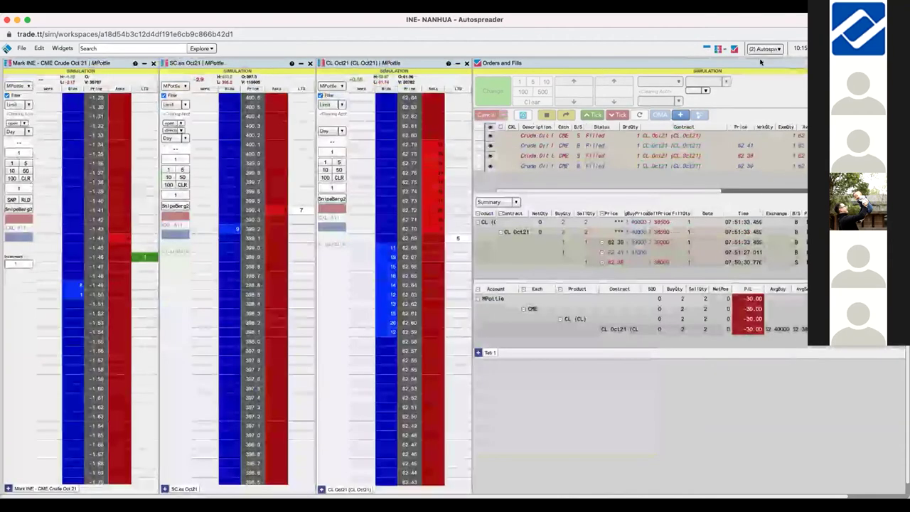
click(57, 48)
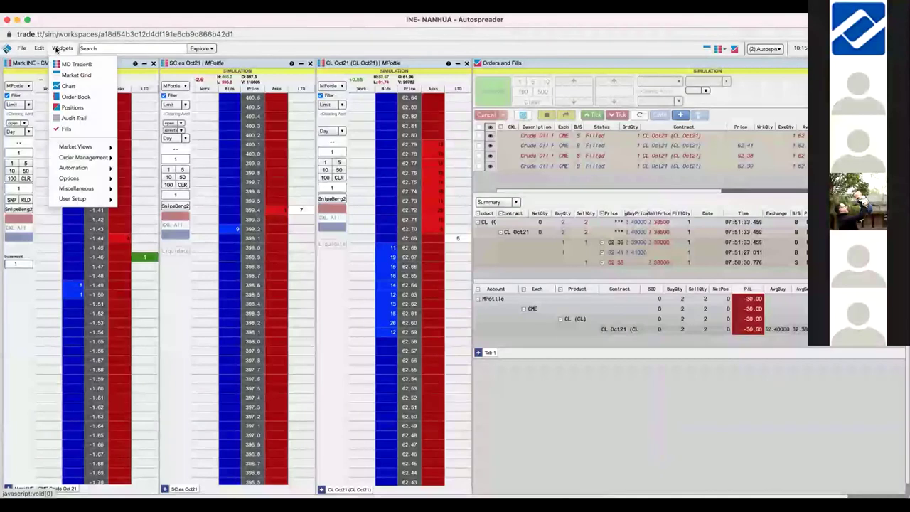
mouse_move(74, 152)
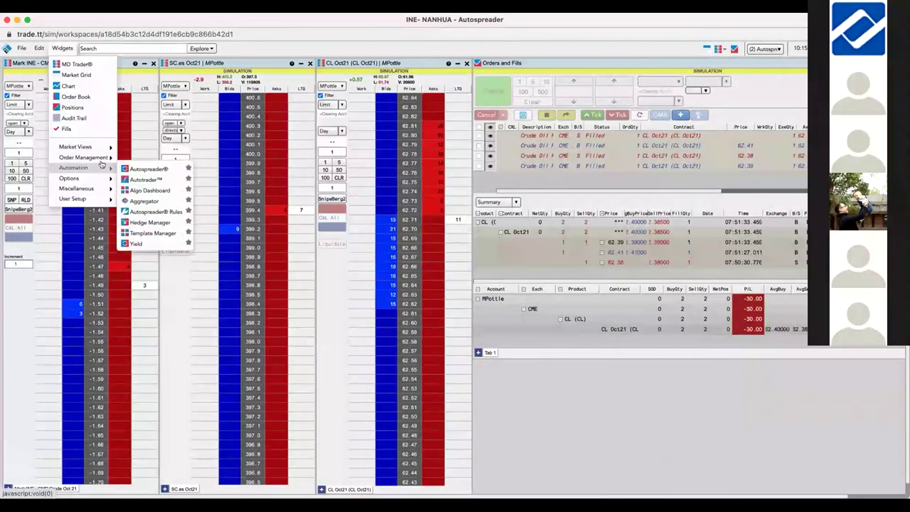
click(136, 172)
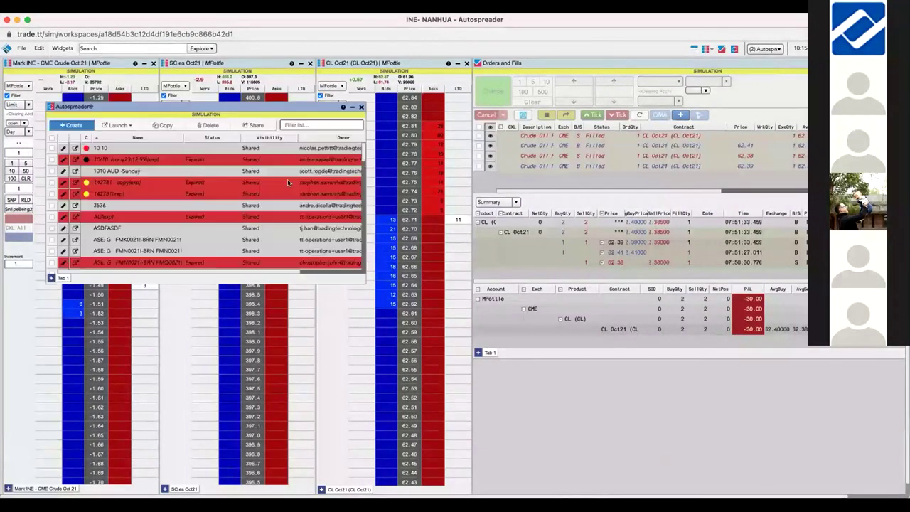
click(299, 125)
text(mark)
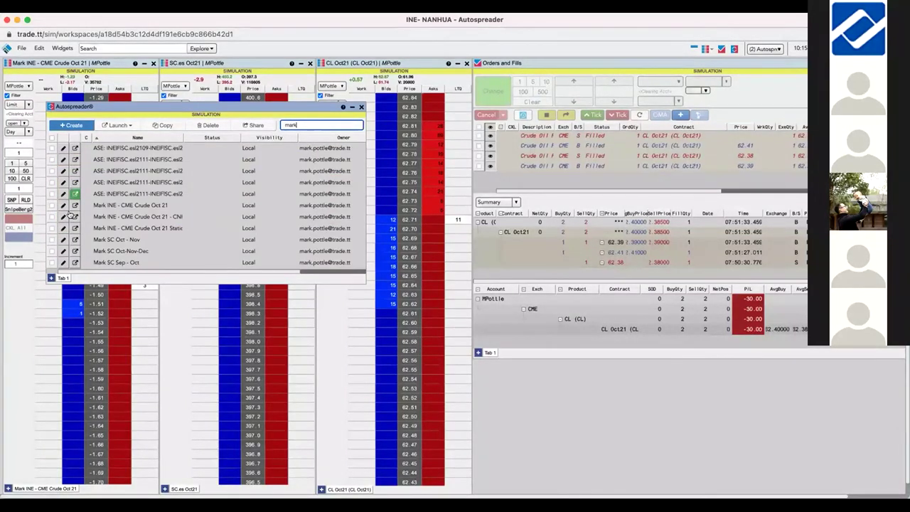
Open the INE - CME Crude Oct 21 spread for editing and enlarge the editor so all three legs fit.
click(63, 205)
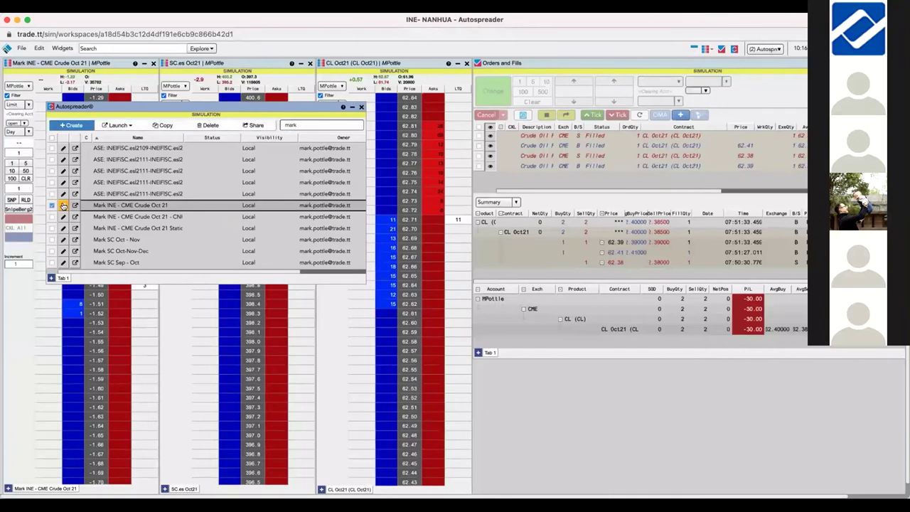
drag(211, 222, 238, 67)
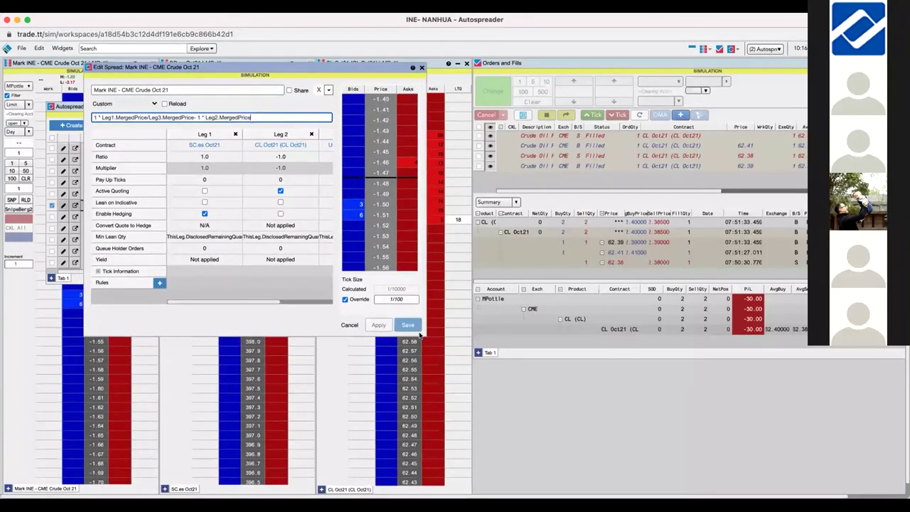
drag(425, 336, 561, 384)
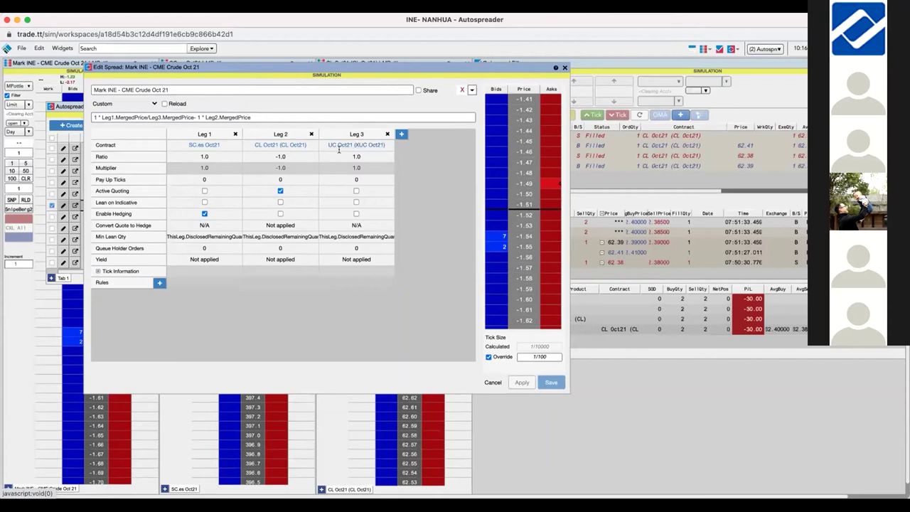
Examine the spread's custom merged-price formula and the ratios of Leg 1 and Leg 2.
click(250, 116)
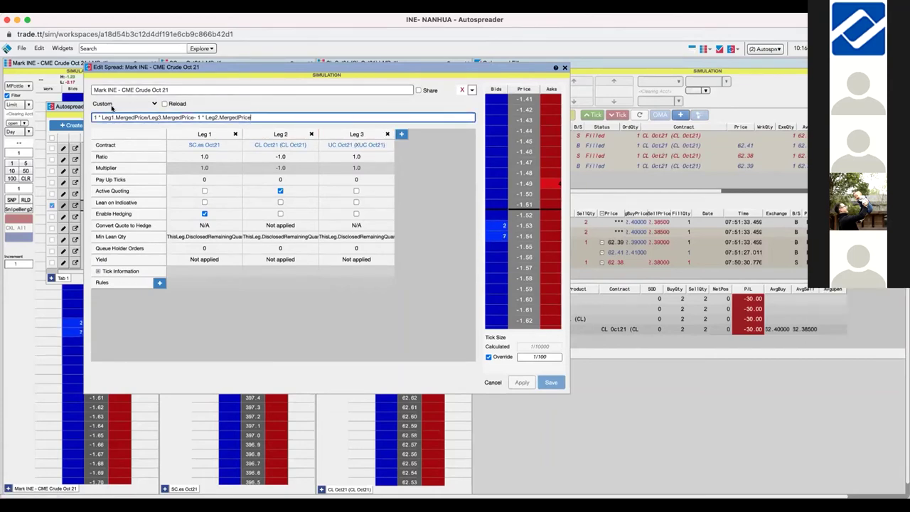
triple_click(234, 115)
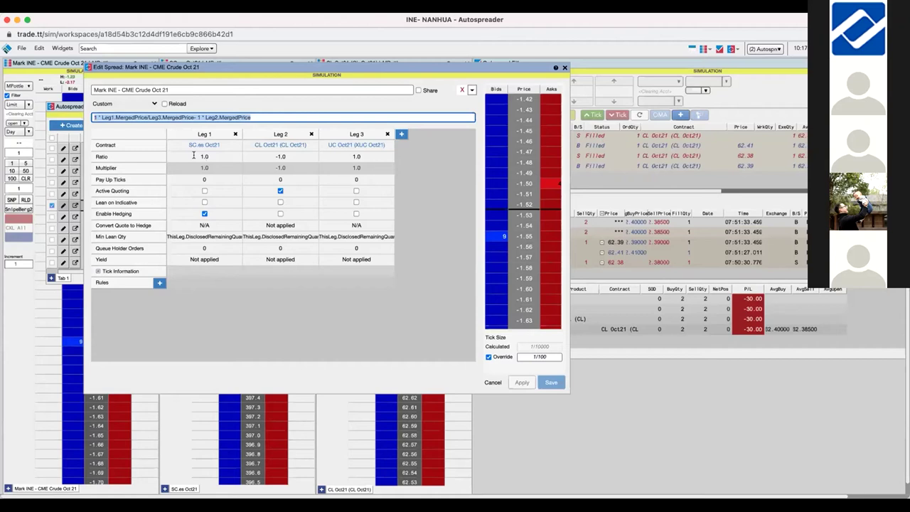
click(194, 155)
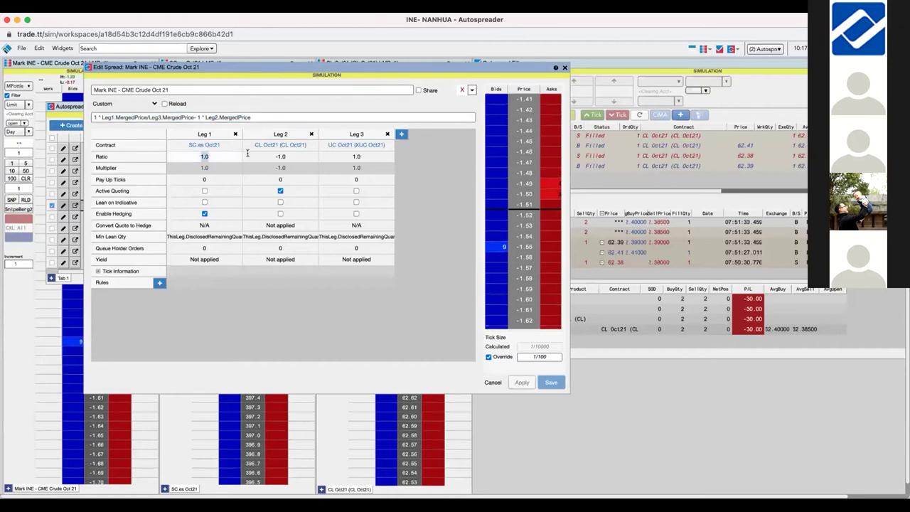
click(271, 154)
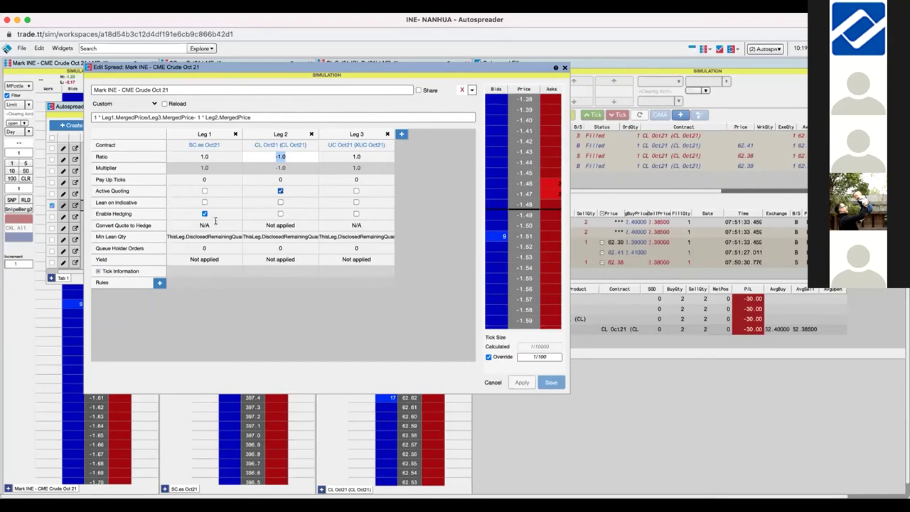
Review the rules available for the spread, then close the spread editor without adding one.
click(159, 282)
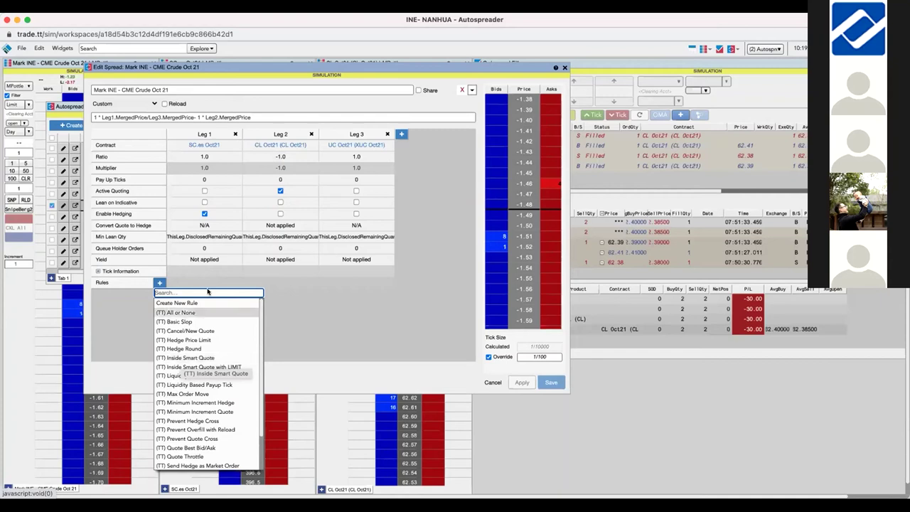
click(315, 311)
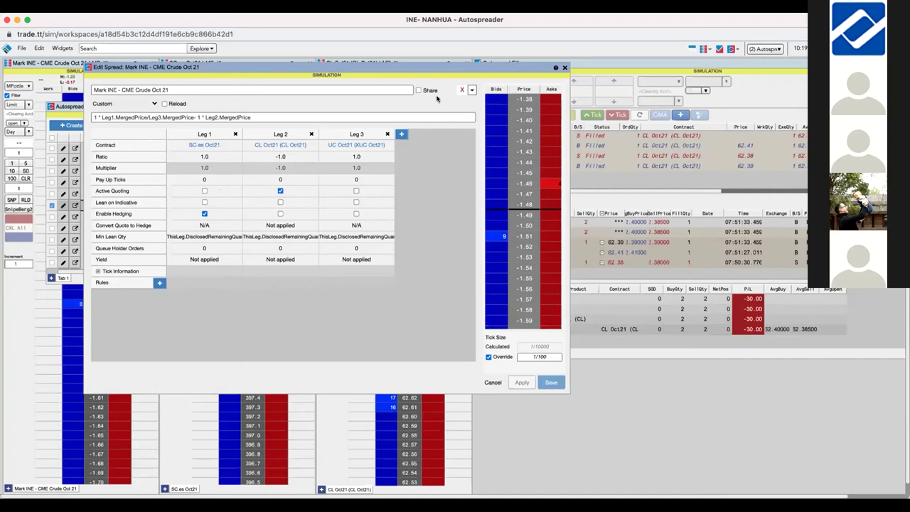
click(565, 68)
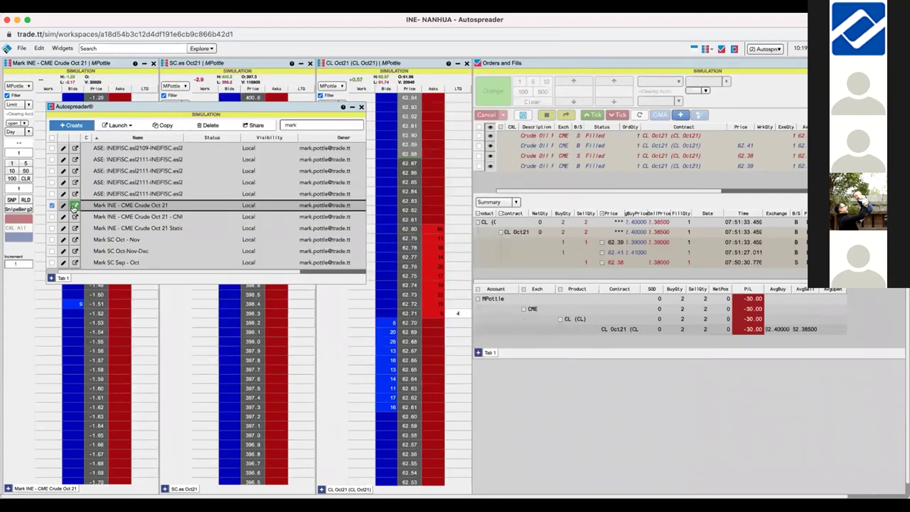
View the INE - CME Crude Oct 21 spread in a Market Grid, then close the grid and the Autospreader list.
click(74, 207)
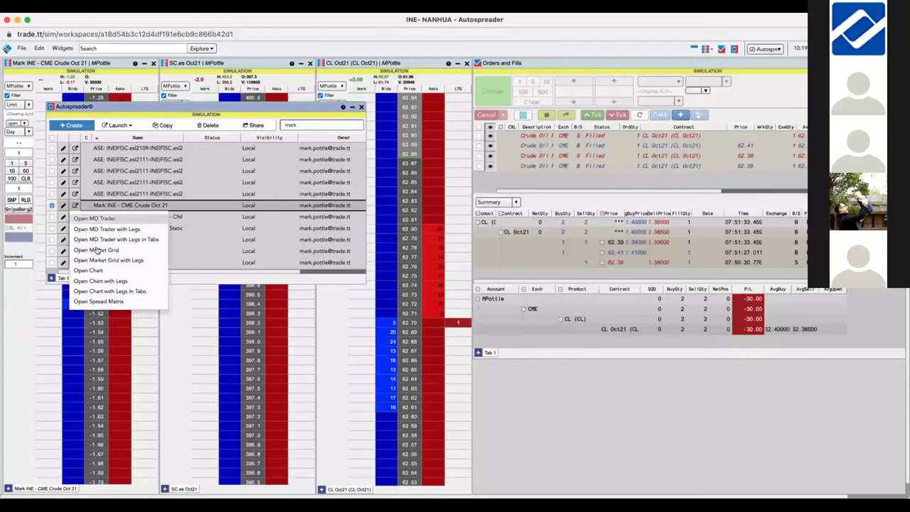
click(97, 251)
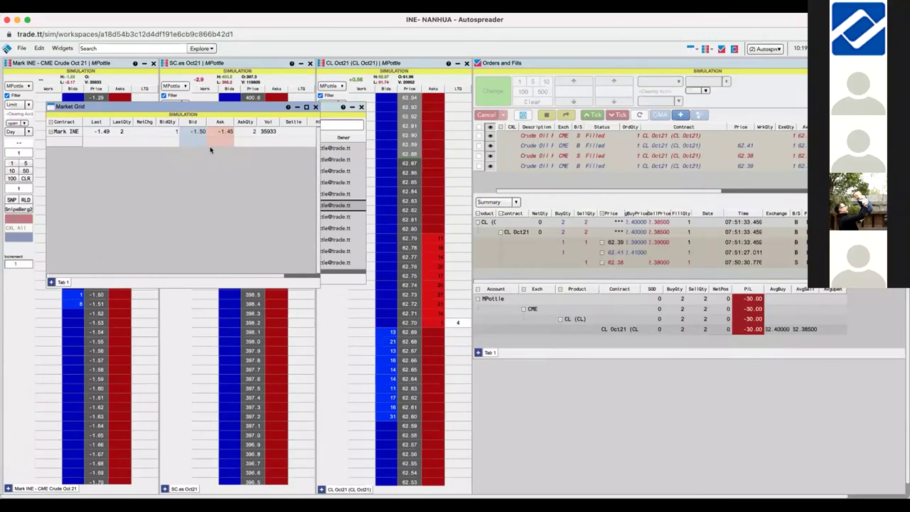
click(314, 107)
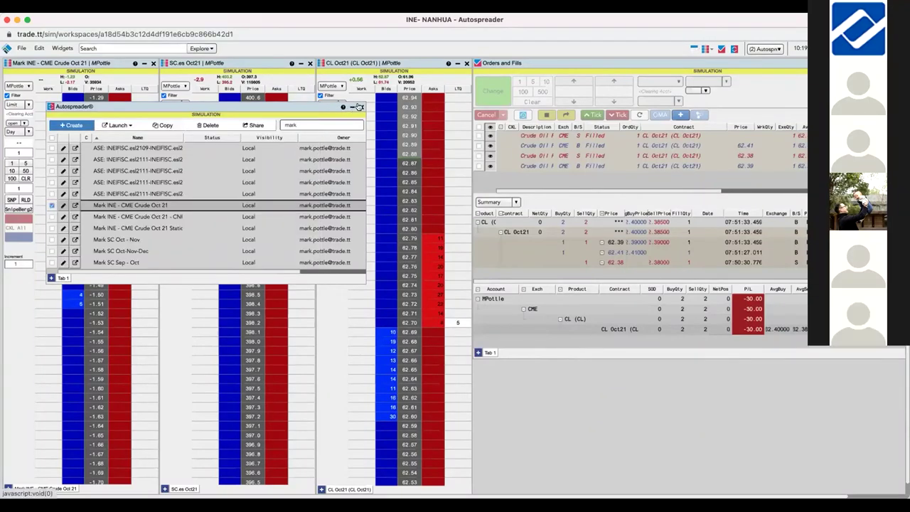
click(360, 107)
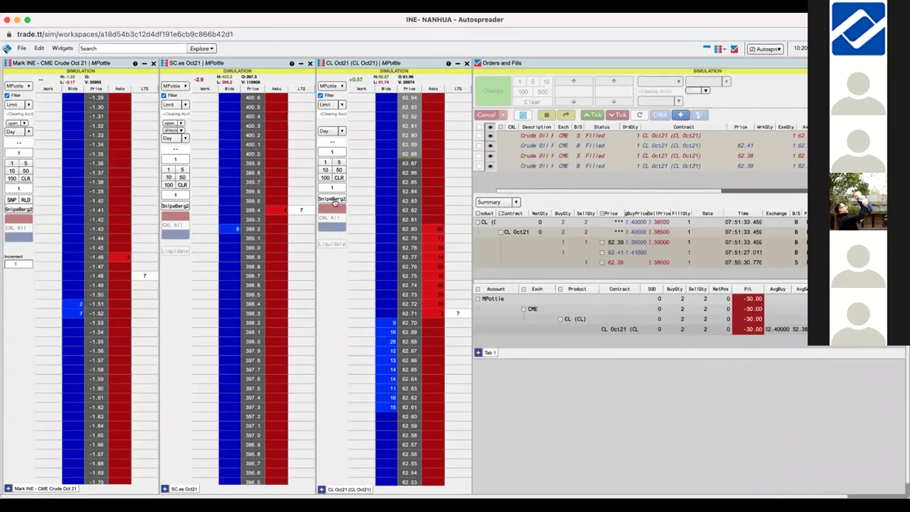
Place CL Oct21 limit orders to buy at 62.65 and sell at 62.86, moving the sell order to 62.80 and back.
click(382, 371)
click(382, 372)
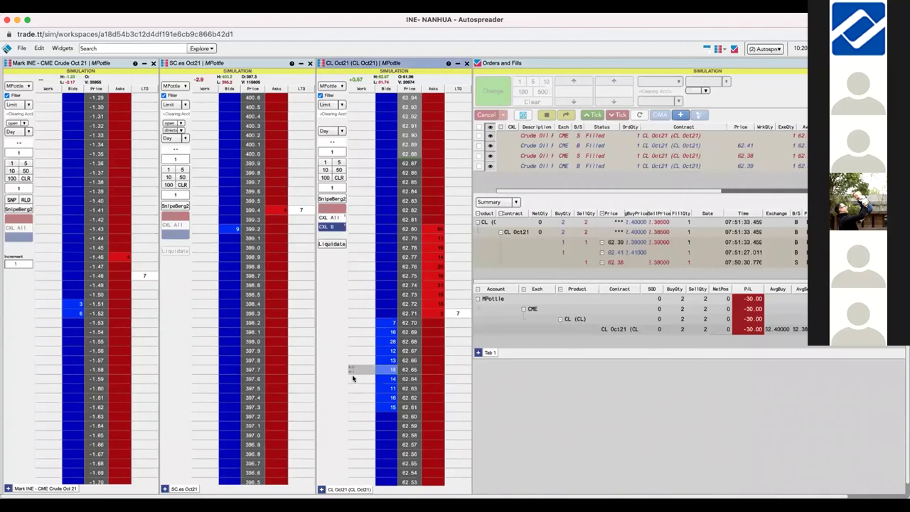
click(431, 174)
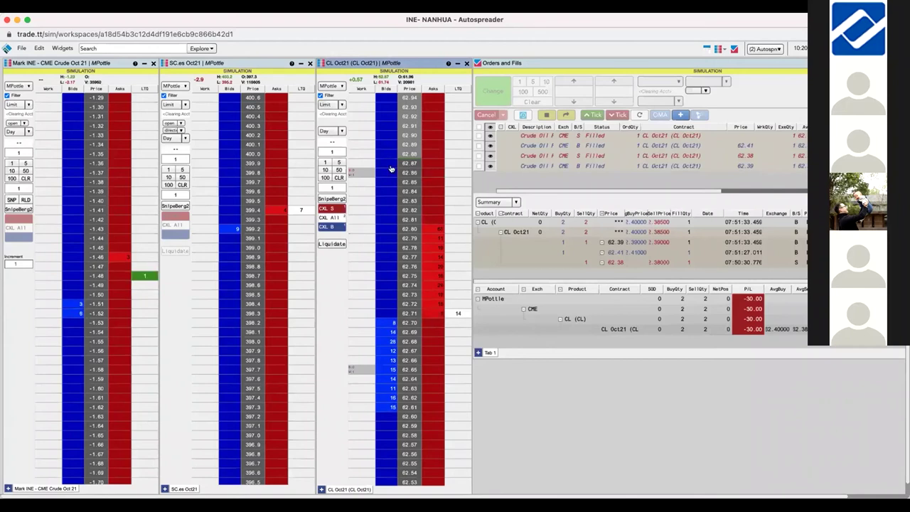
click(358, 230)
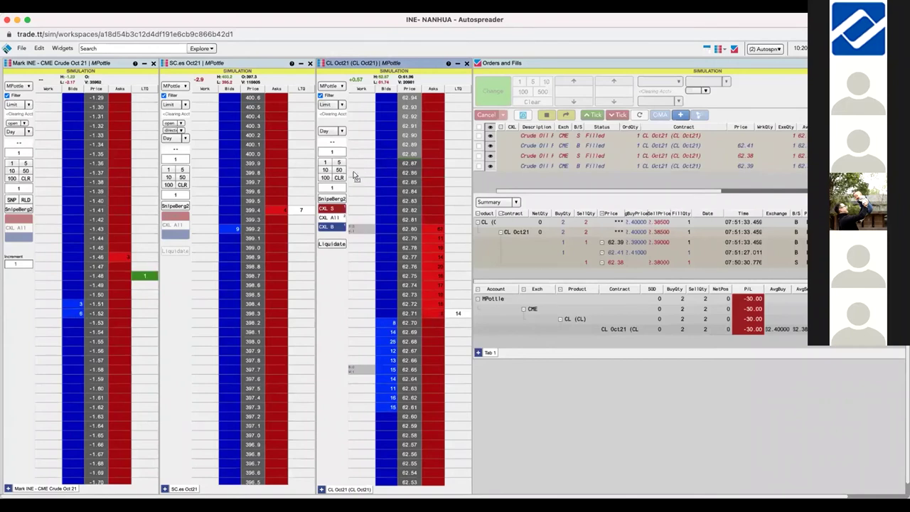
click(355, 176)
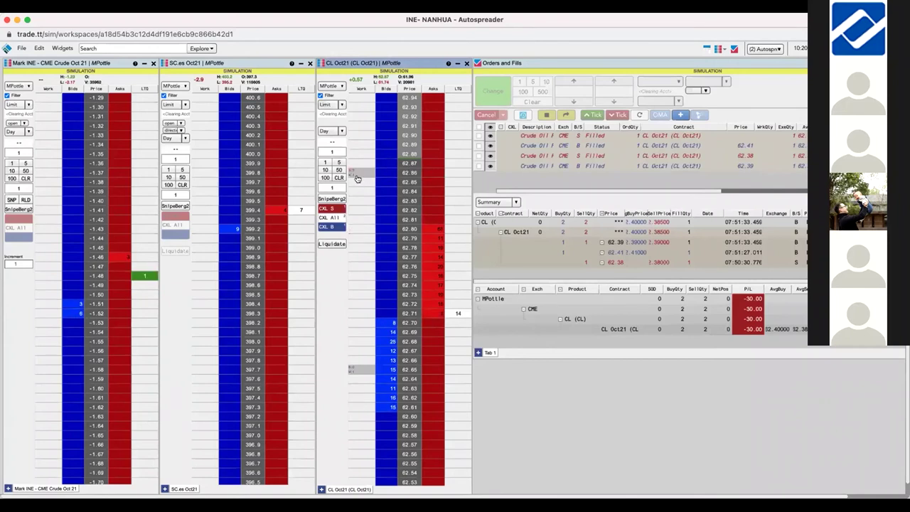
Cancel the working CL Oct21 buy order at 62.65 and sell order at 62.86.
click(364, 342)
right_click(364, 342)
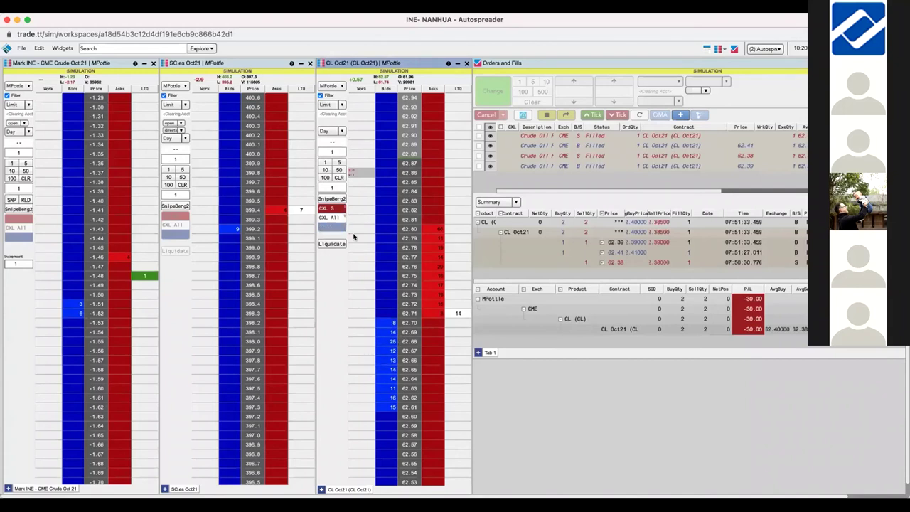
right_click(364, 177)
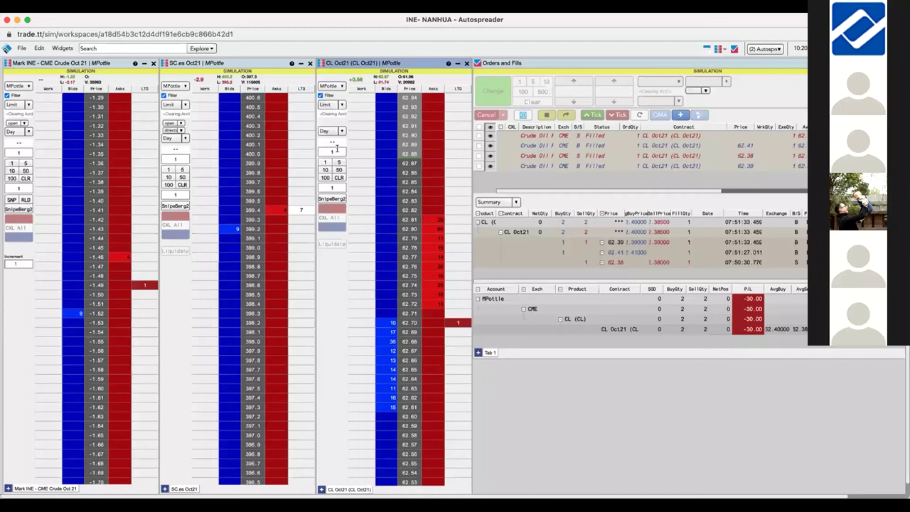
Buy one lot of CL Oct21 at 62.72.
click(383, 303)
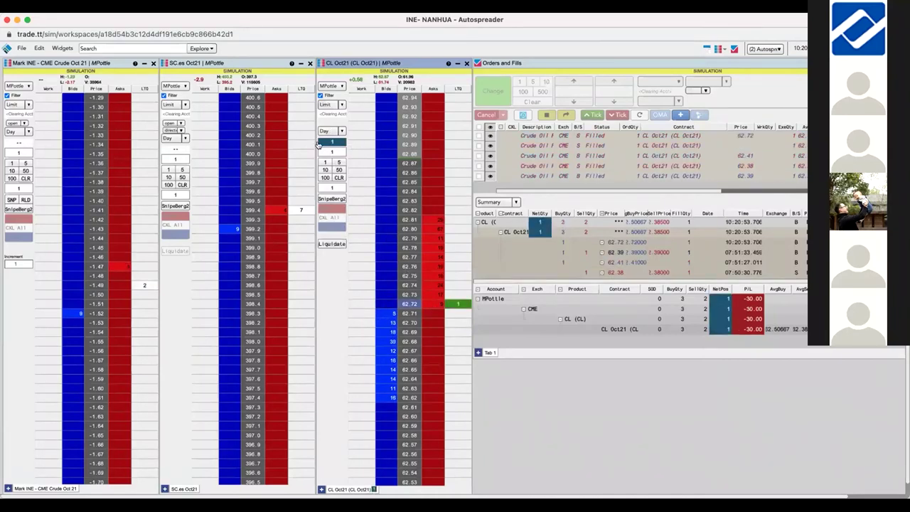
Buy another lot of CL Oct21 at 62.72, and sell two lots at 62.70 to flatten the position.
click(390, 303)
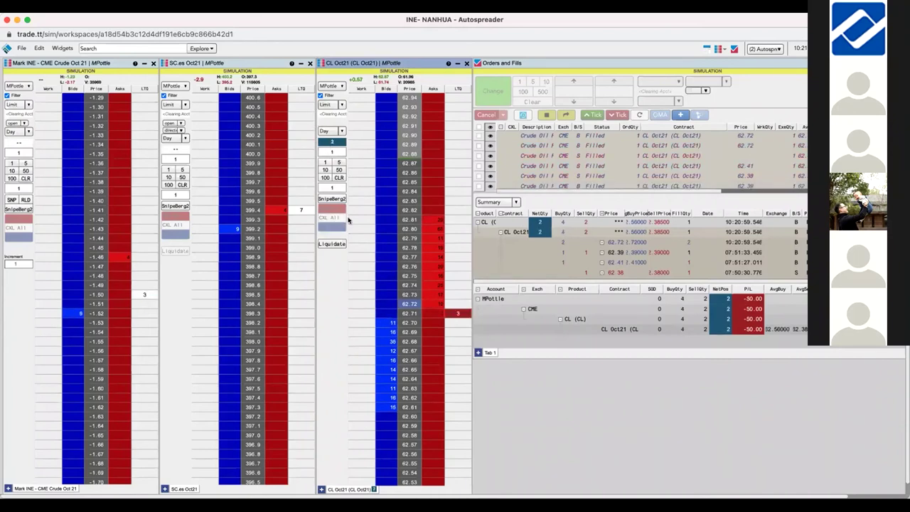
click(432, 322)
click(432, 322)
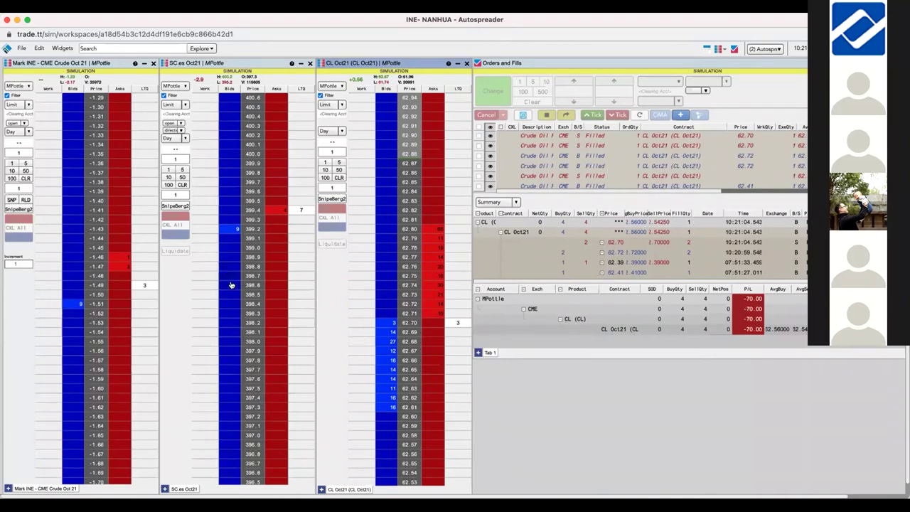
Place SC.es Oct21 limit orders to buy at 398.7 and sell at 400.0, and cancel both.
click(276, 154)
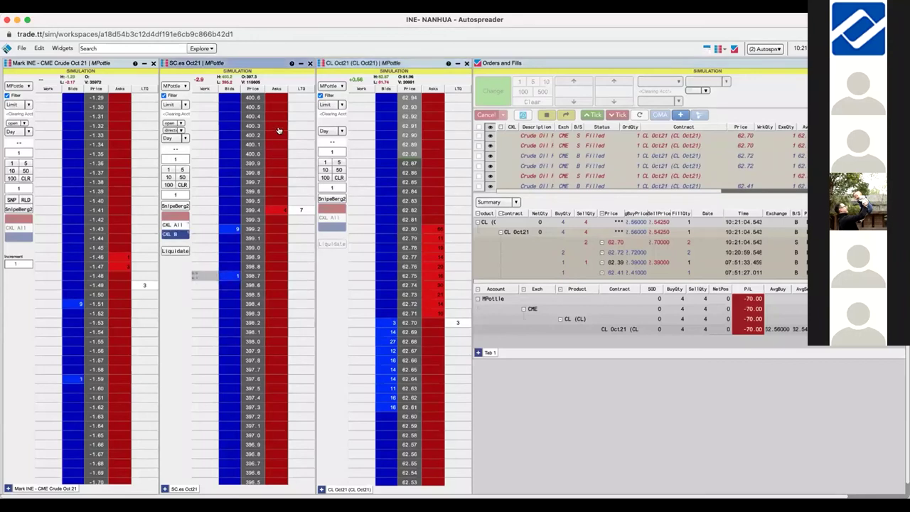
click(202, 275)
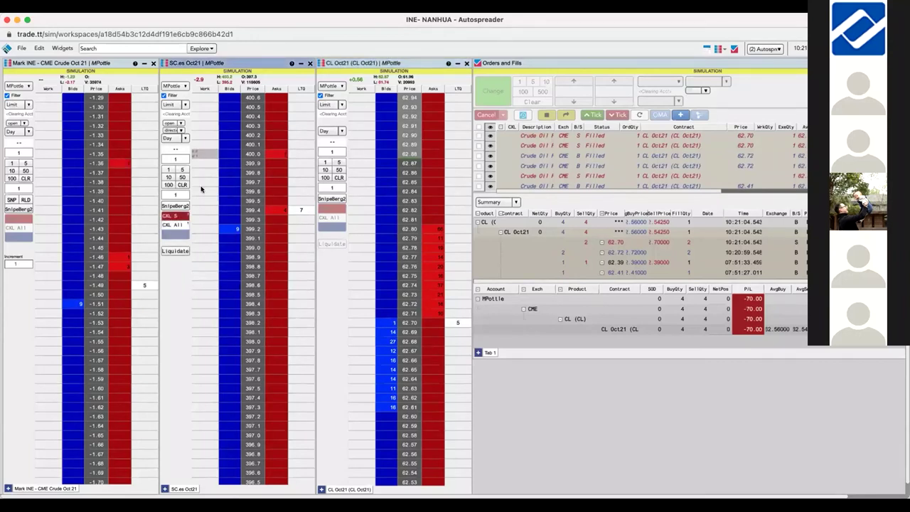
click(202, 155)
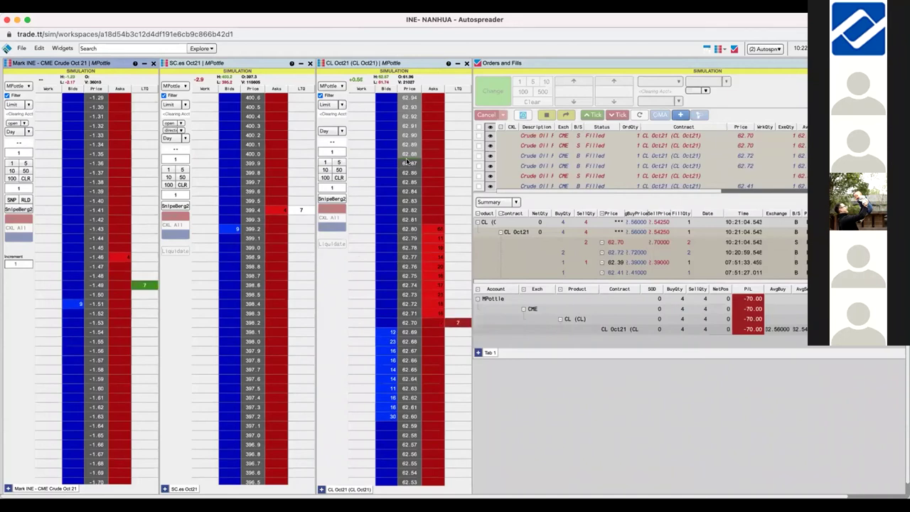
Place an INE - CME Crude Oct 21 spread buy order at -1.60 and move it to -1.54 and up to -1.48.
click(72, 390)
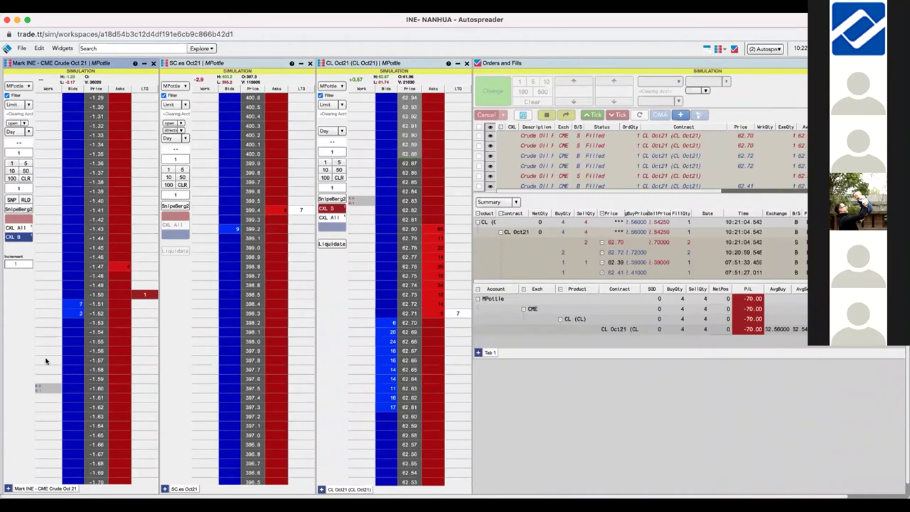
drag(44, 388, 44, 332)
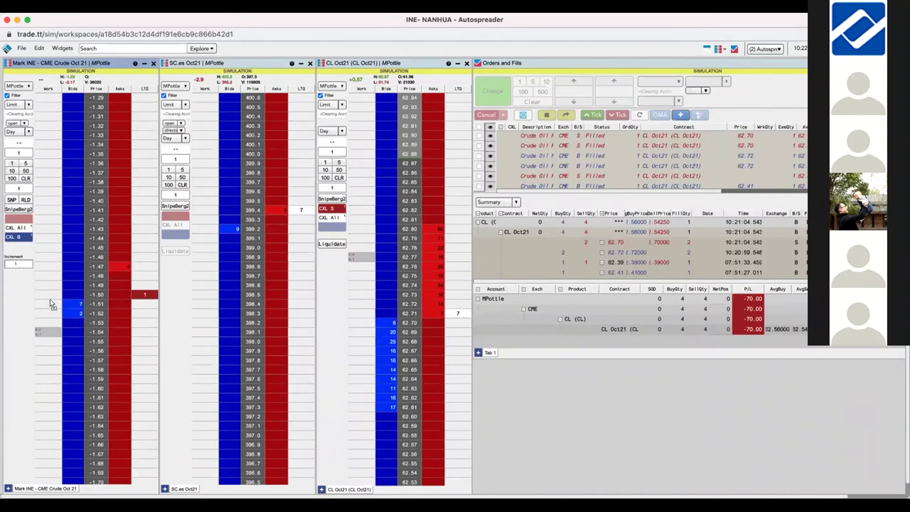
drag(47, 297, 47, 292)
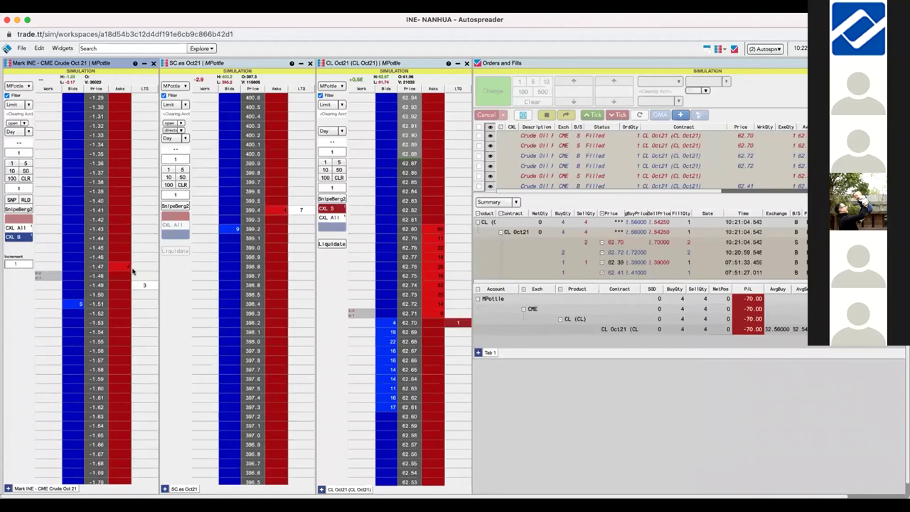
Place an INE - CME Crude Oct 21 spread sell order at -1.40 and display the working orders in a repositioned Orders and Fills window.
click(120, 201)
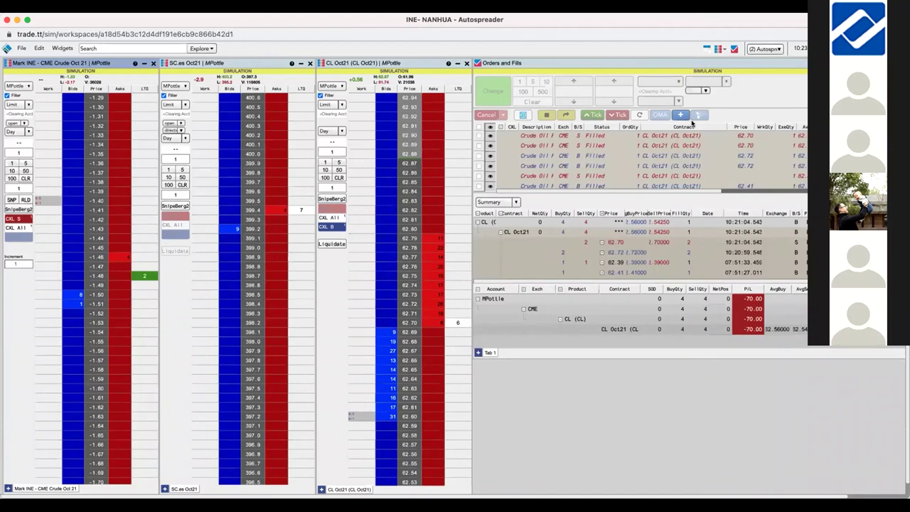
click(696, 64)
drag(695, 62, 679, 68)
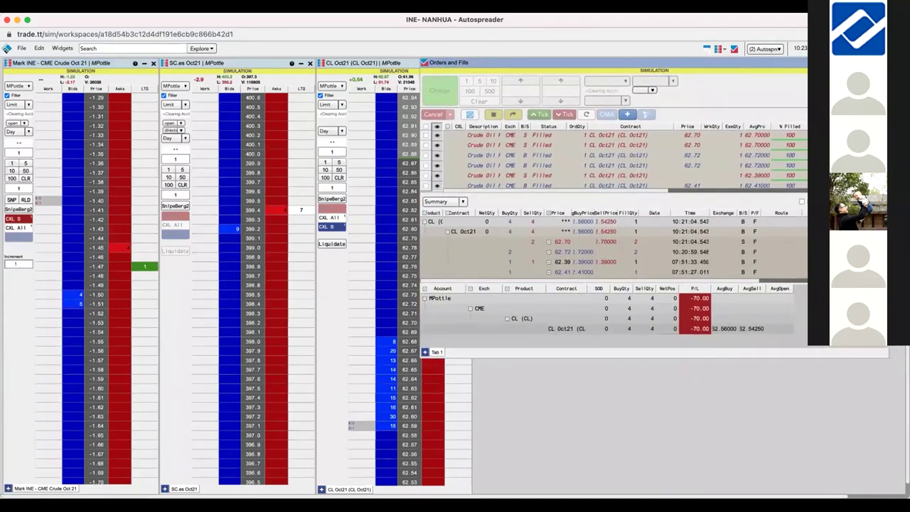
mouse_move(683, 135)
mouse_down()
mouse_move(699, 139)
mouse_move(684, 128)
mouse_up()
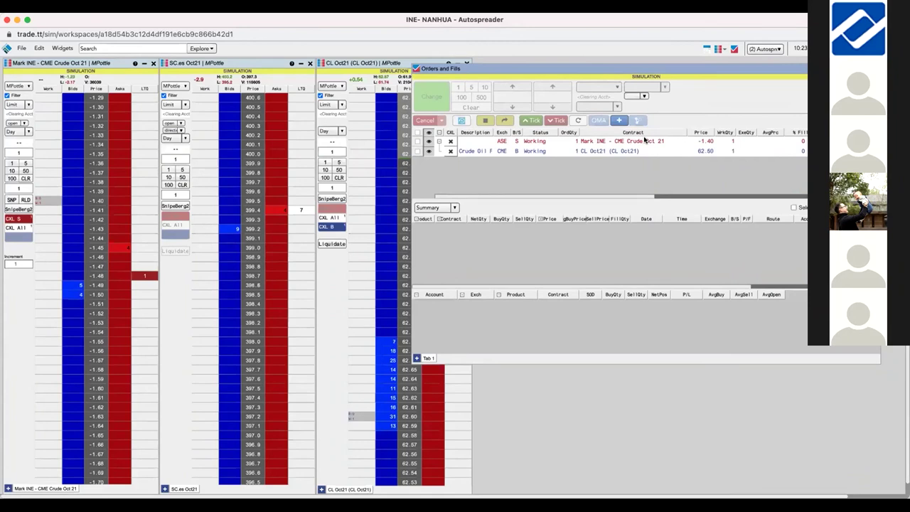
Change the working spread sell order's price to -1.41, move the Orders and Fills window back beside the ladders, and cancel the order.
click(569, 142)
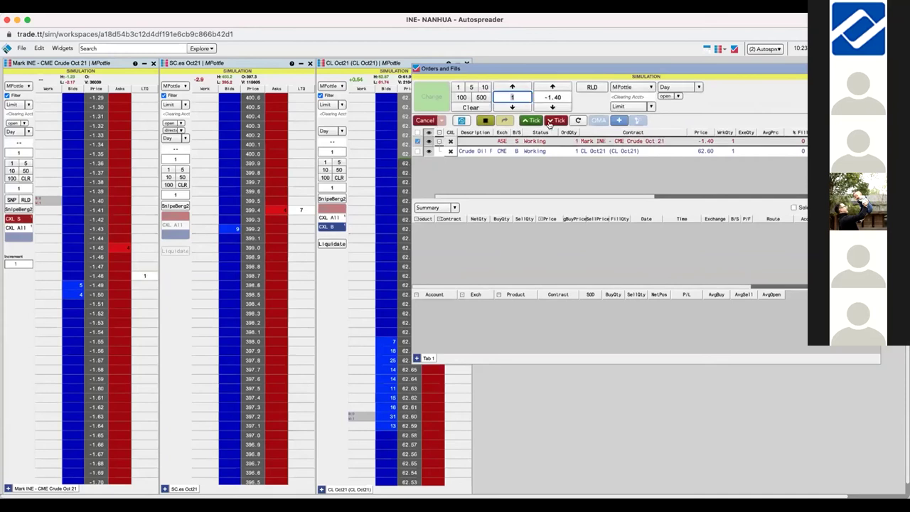
click(552, 106)
click(431, 97)
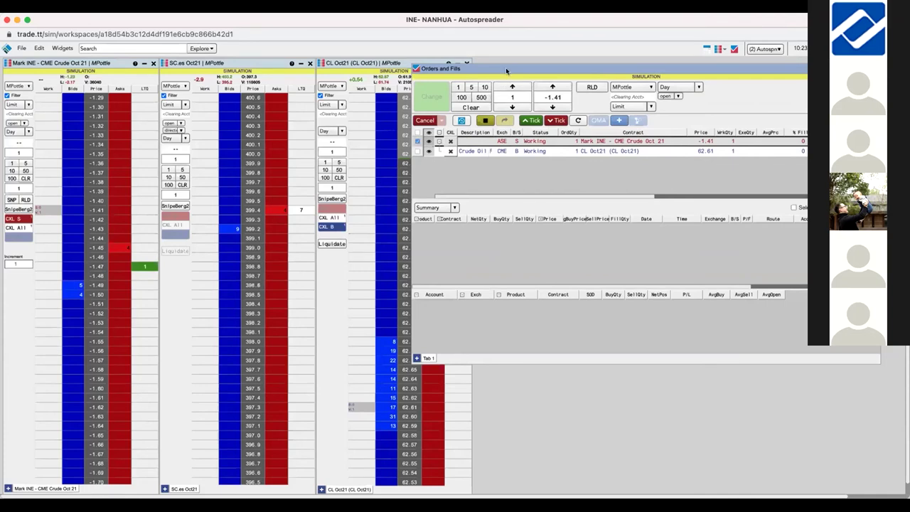
drag(505, 69, 547, 67)
click(44, 209)
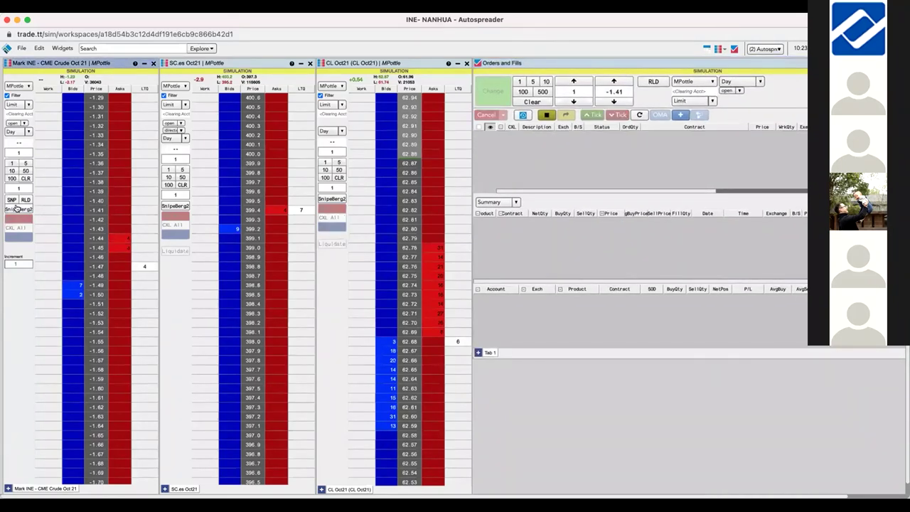
Enable reload on the INE - CME Crude Oct 21 ladder with a total quantity of 100 and a displayed quantity of 1.
click(25, 200)
click(6, 179)
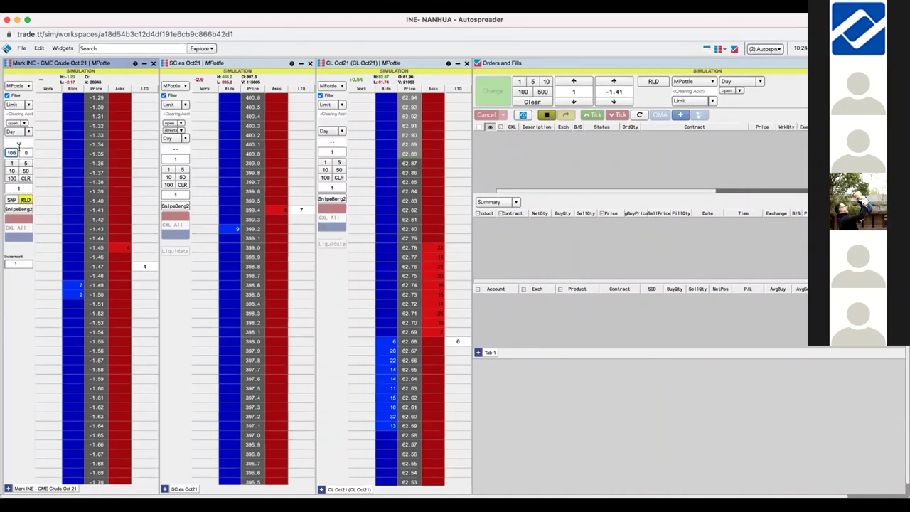
click(26, 152)
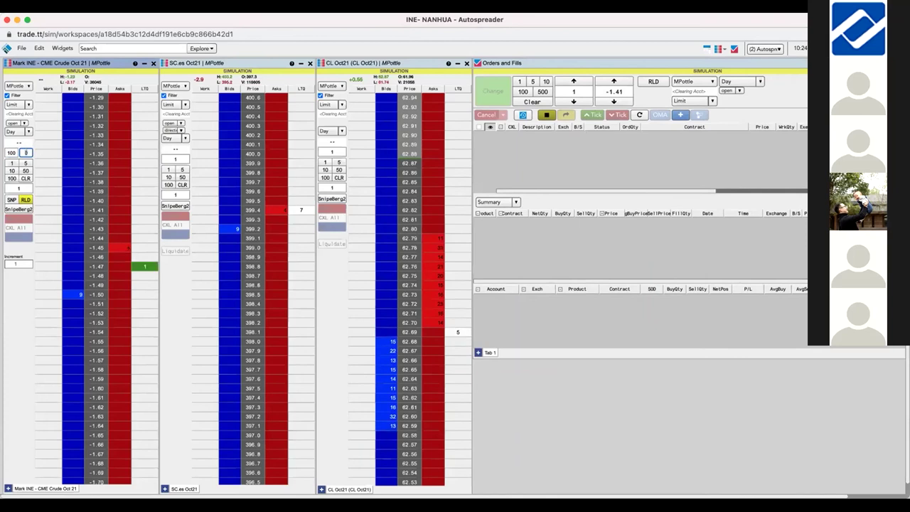
click(12, 160)
Place a reload buy order on the INE - CME Crude Oct 21 spread at -1.55, move it to -1.47, and cancel it.
click(74, 343)
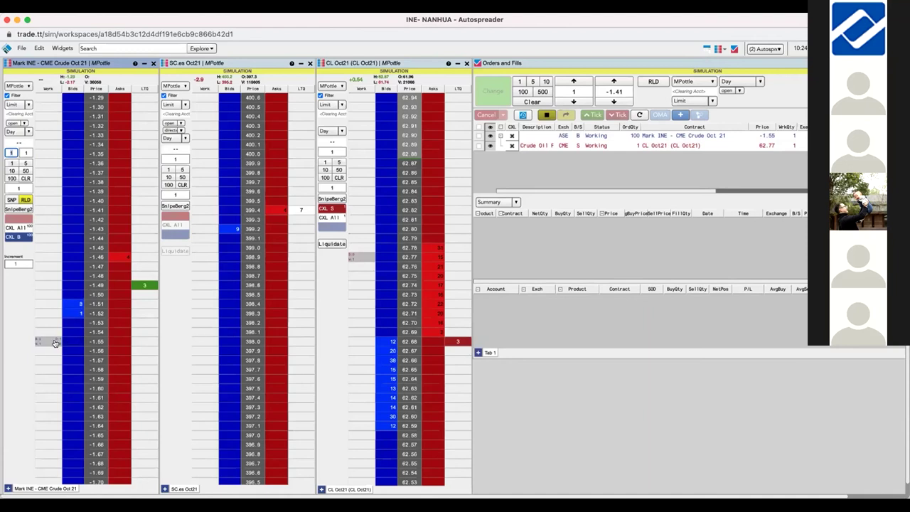
drag(53, 270, 52, 268)
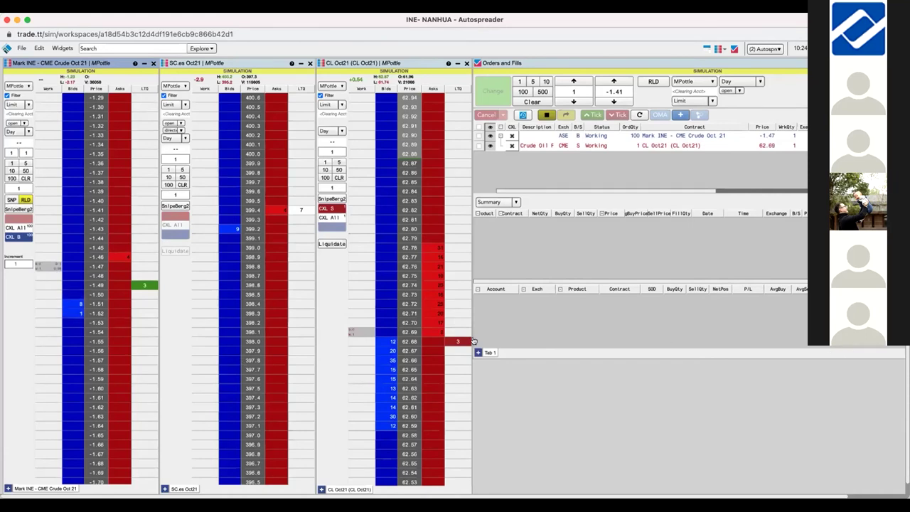
click(43, 269)
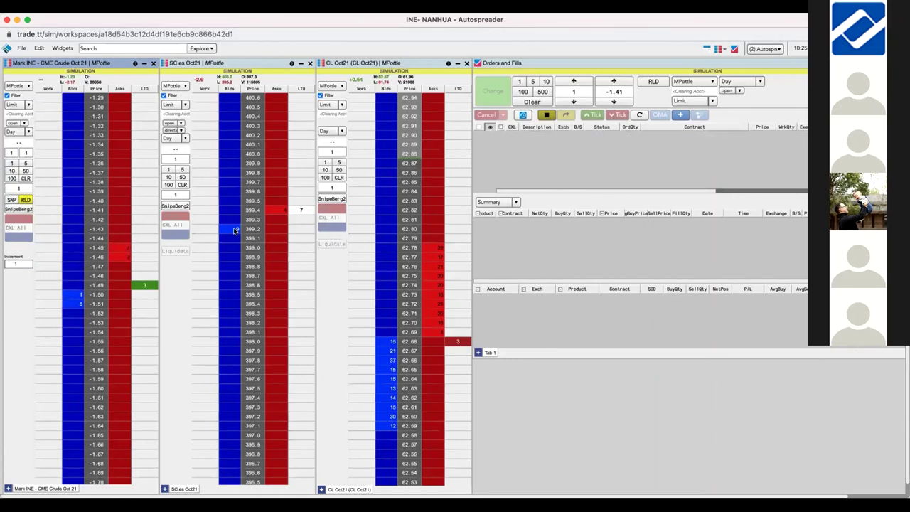
Buy the INE - CME Crude Oct 21 spread at -1.45 with reload active, and cancel the remaining quantity.
click(69, 249)
click(43, 249)
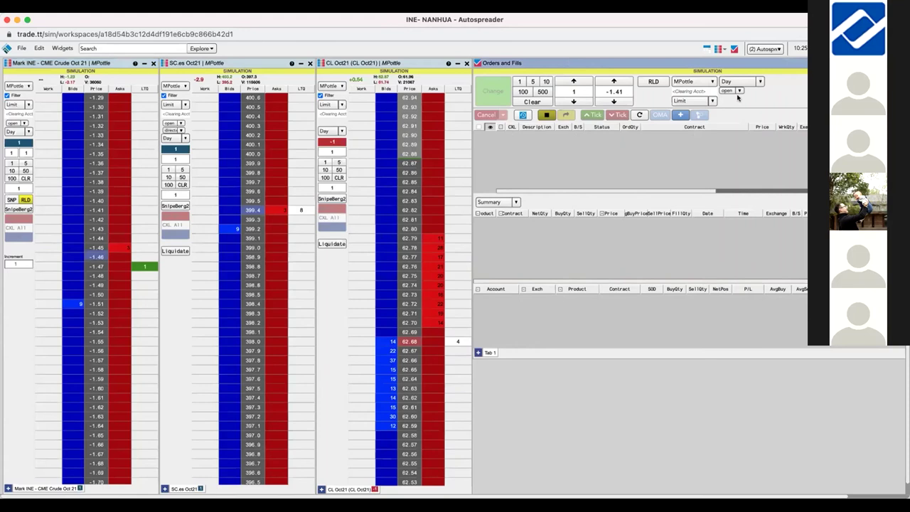
Filter Orders and Fills to filled orders and examine the spread's leg fills, and return the window to its place beside the ladders.
drag(563, 61, 407, 62)
click(761, 101)
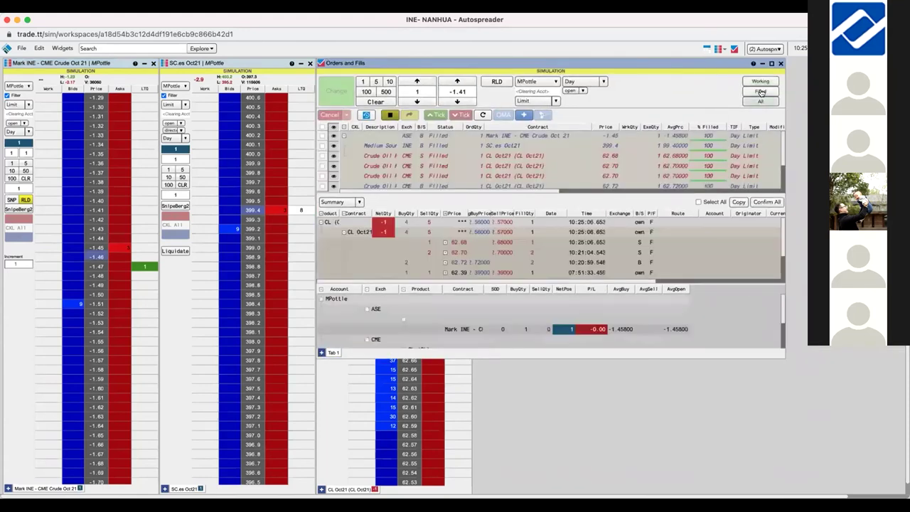
click(761, 91)
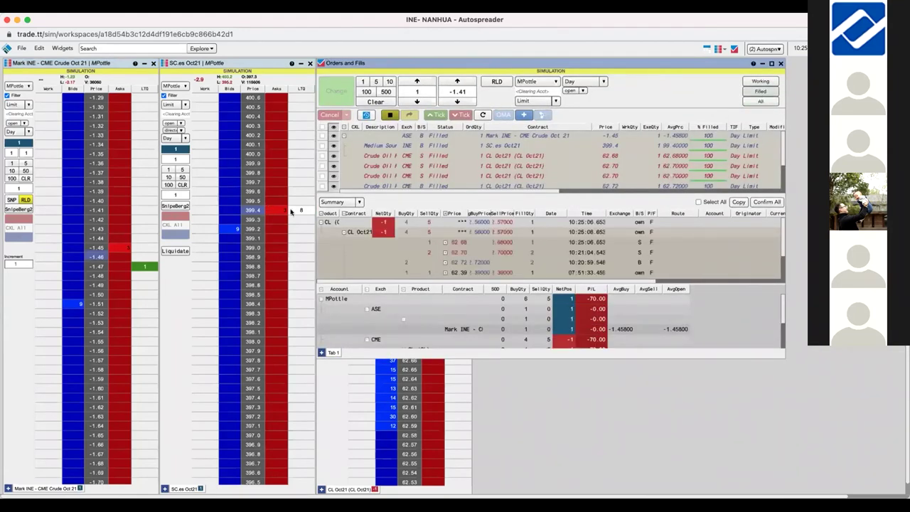
click(336, 126)
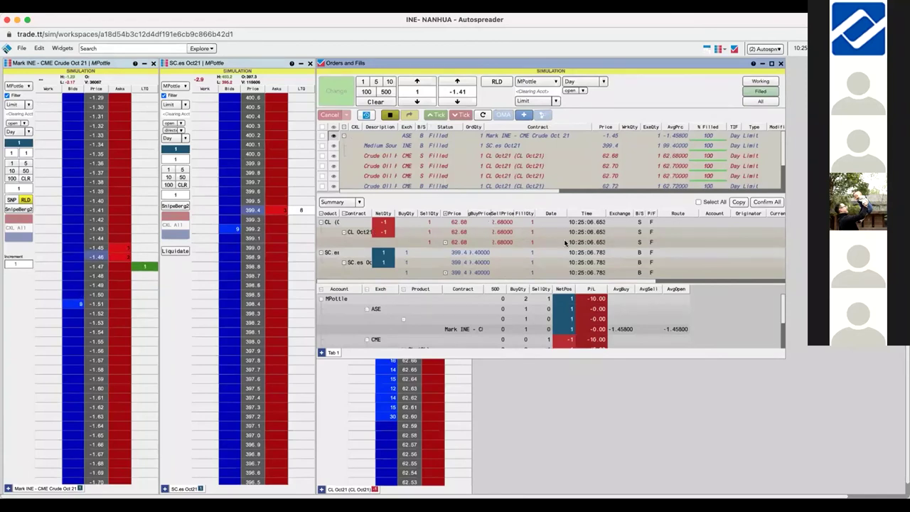
drag(584, 70, 738, 66)
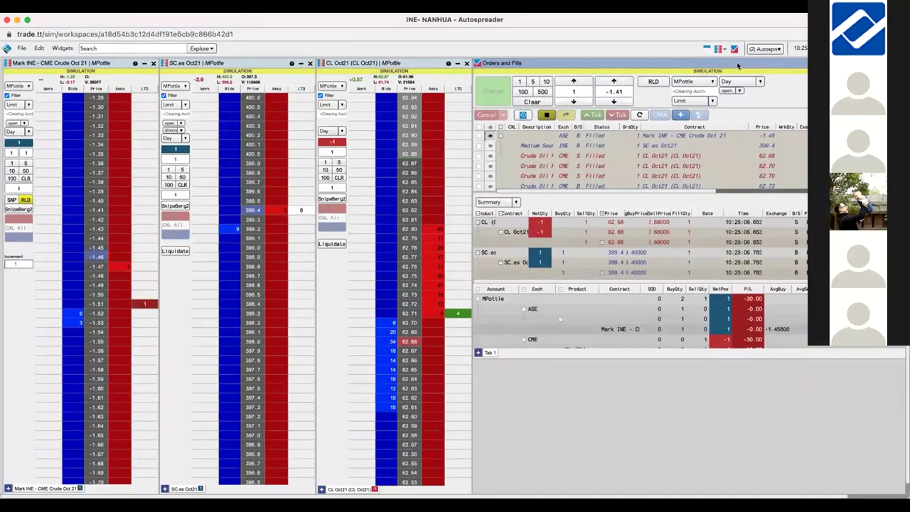
Switch to the Autospreader 2 workspace window and open the Autospreader list.
click(779, 49)
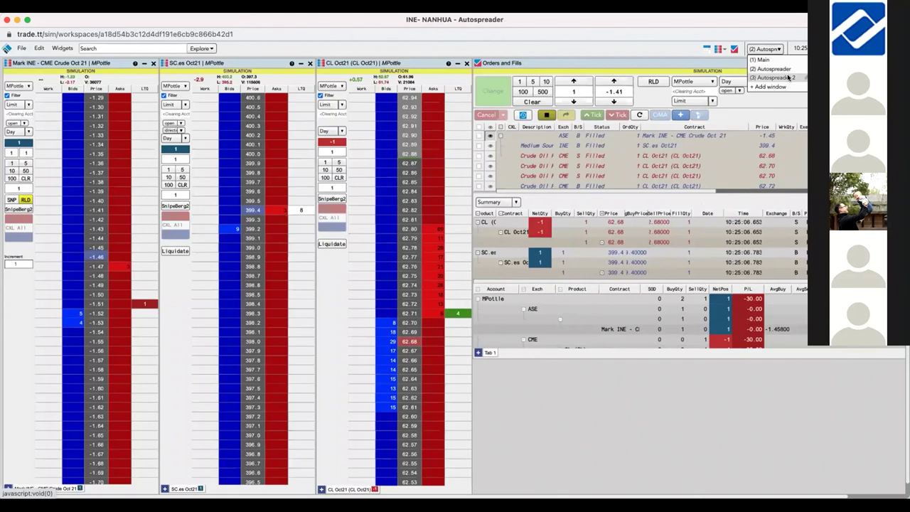
click(775, 78)
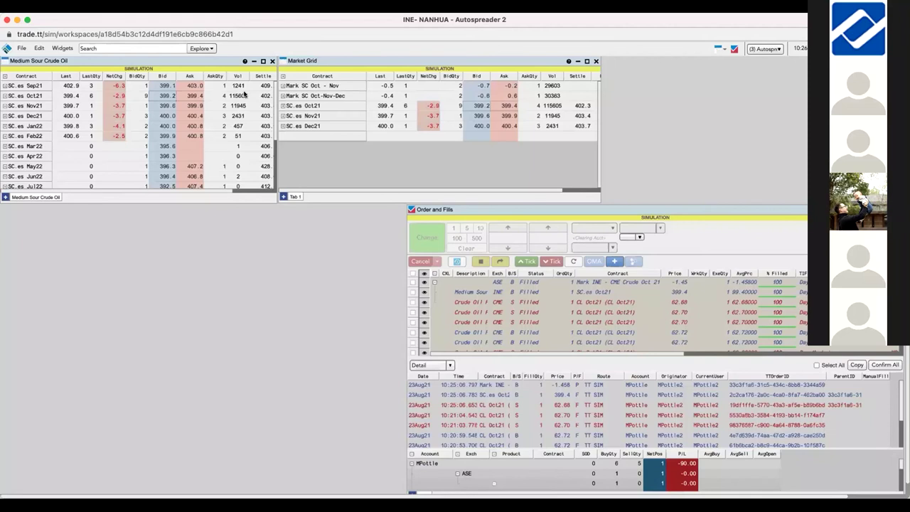
click(62, 48)
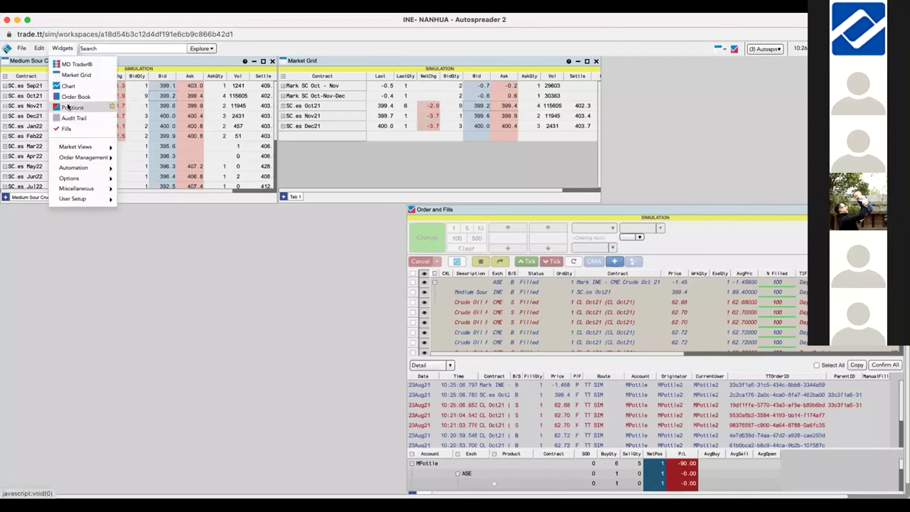
mouse_move(75, 168)
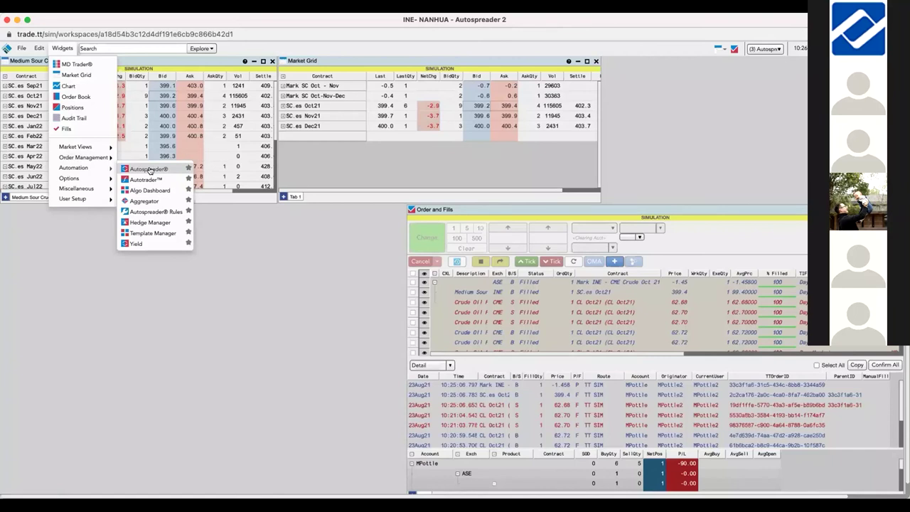
click(149, 170)
Filter the Autospreader list by the trader's first name and widen the Name column to show full spread names.
click(275, 227)
text(mrk)
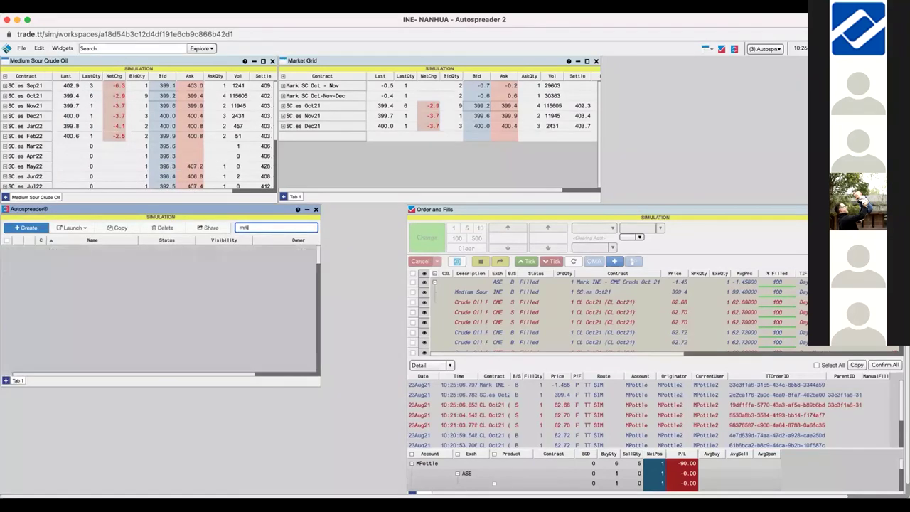
text(ar)
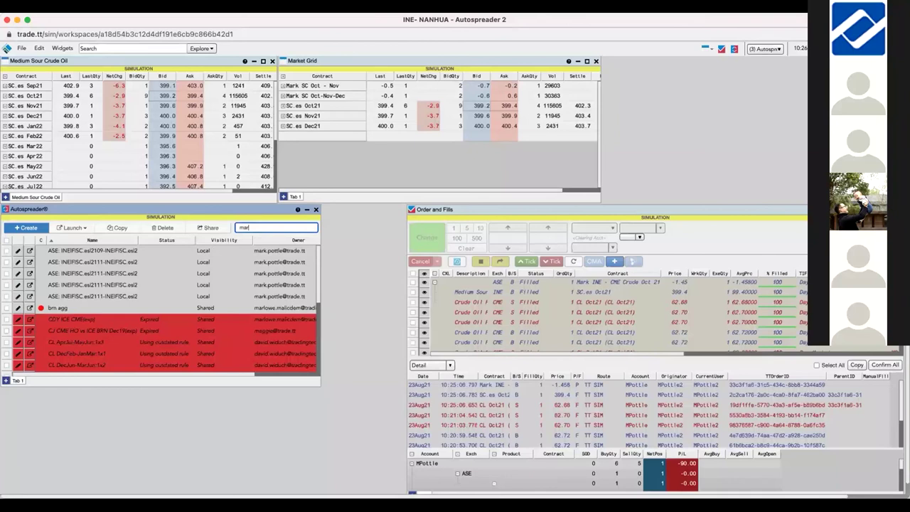
text(k)
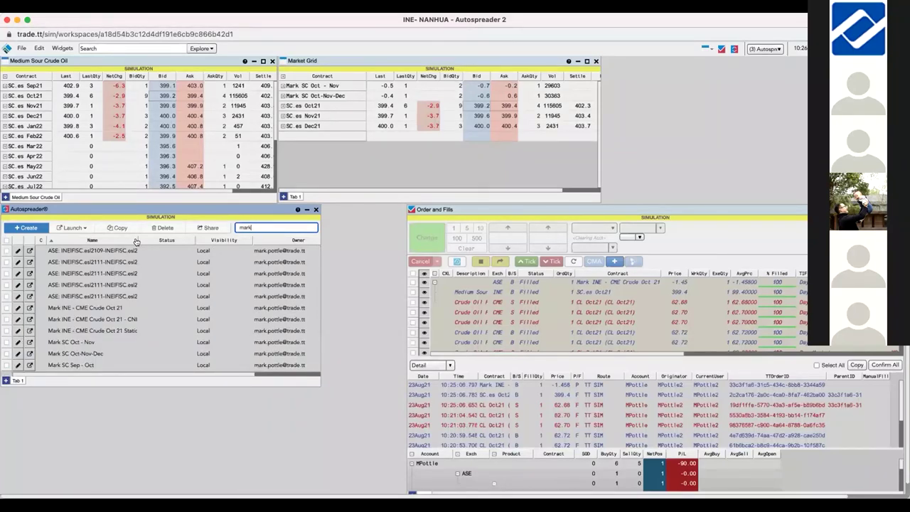
drag(137, 242, 211, 243)
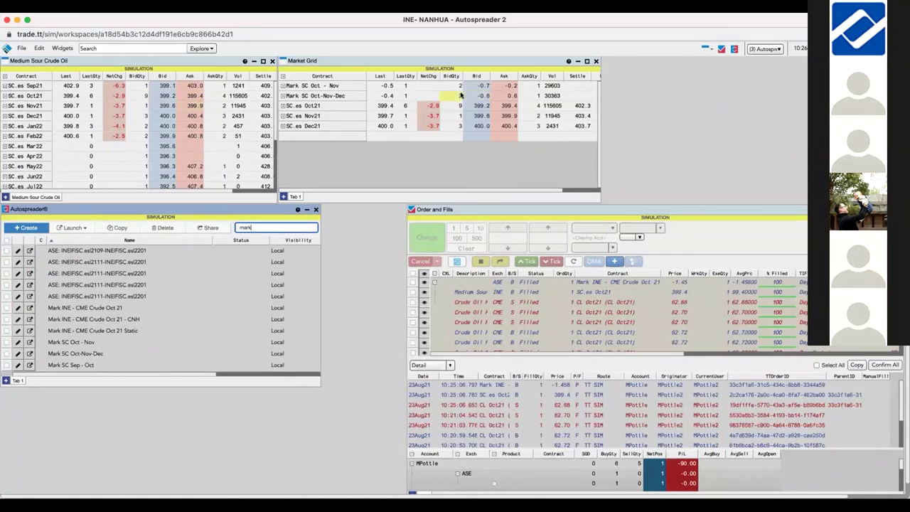
Review the SC Oct - Nov spread's leg configuration without saving, and open its spread matrix enlarged to show contracts out to Aug22.
click(18, 344)
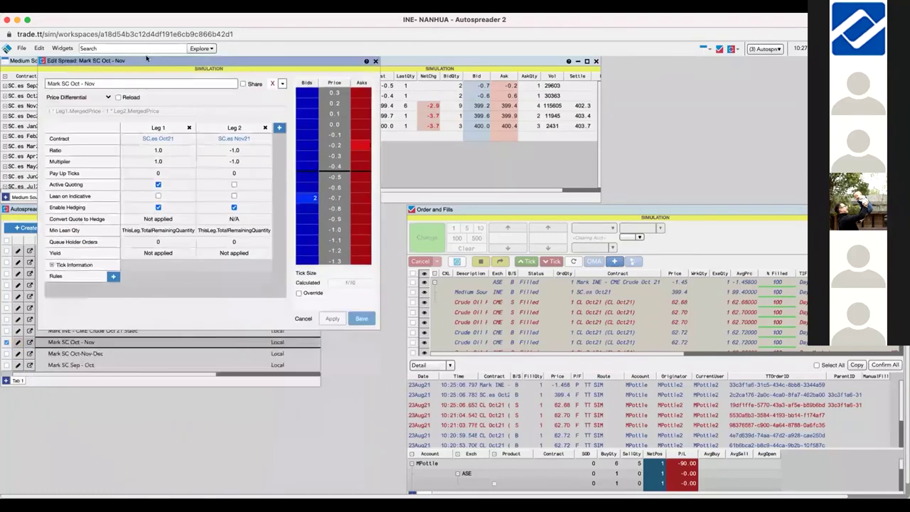
click(302, 318)
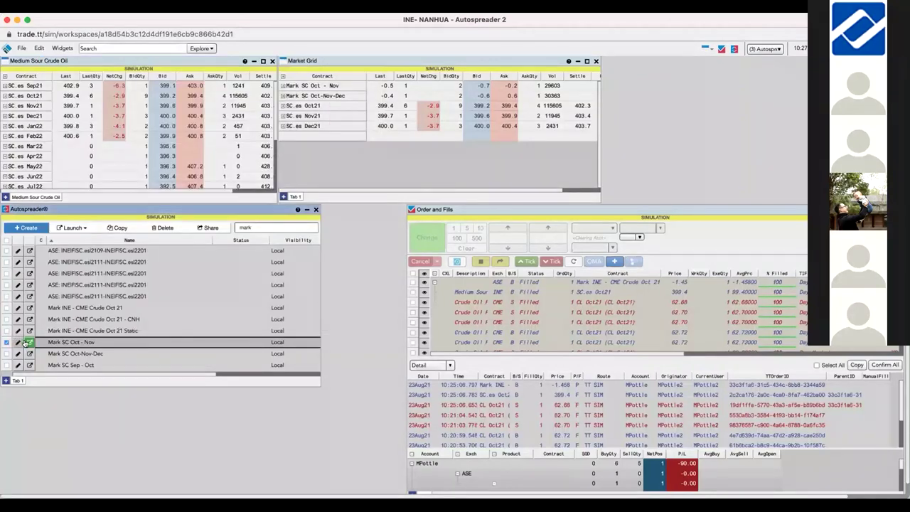
click(27, 342)
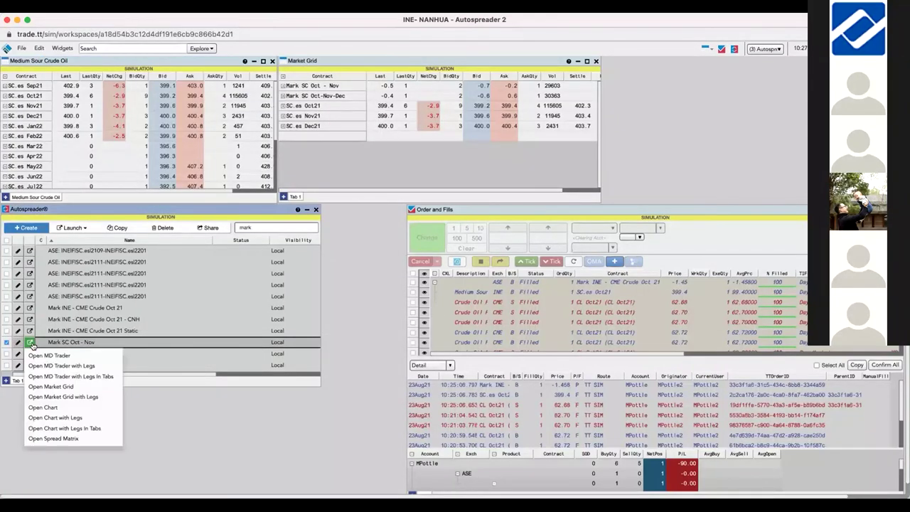
click(59, 441)
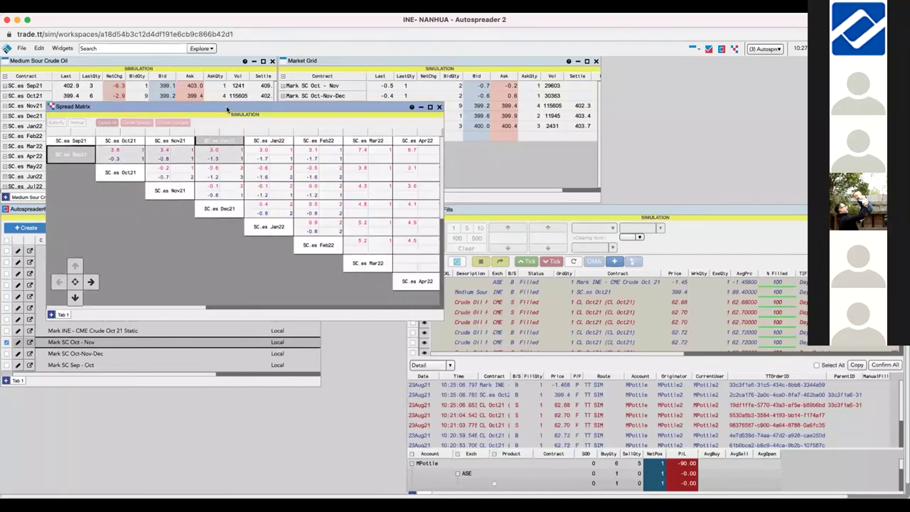
drag(226, 109, 348, 84)
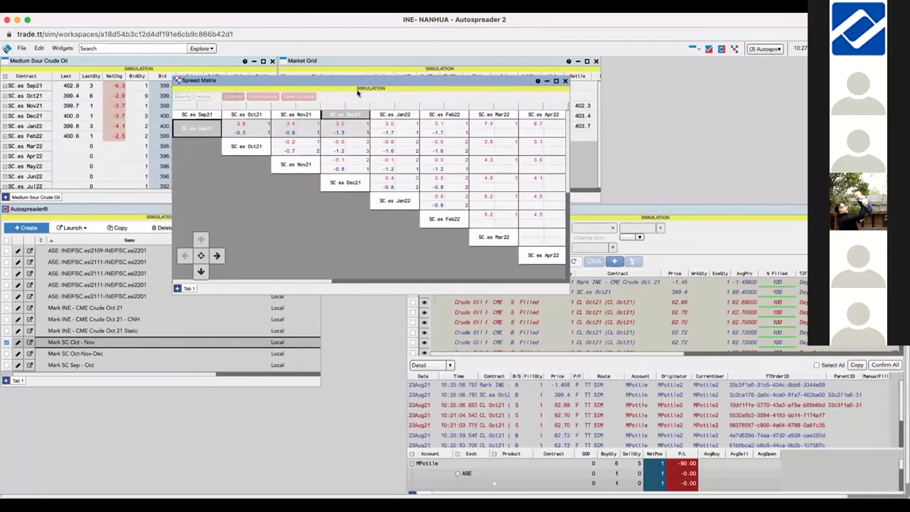
drag(566, 293, 773, 395)
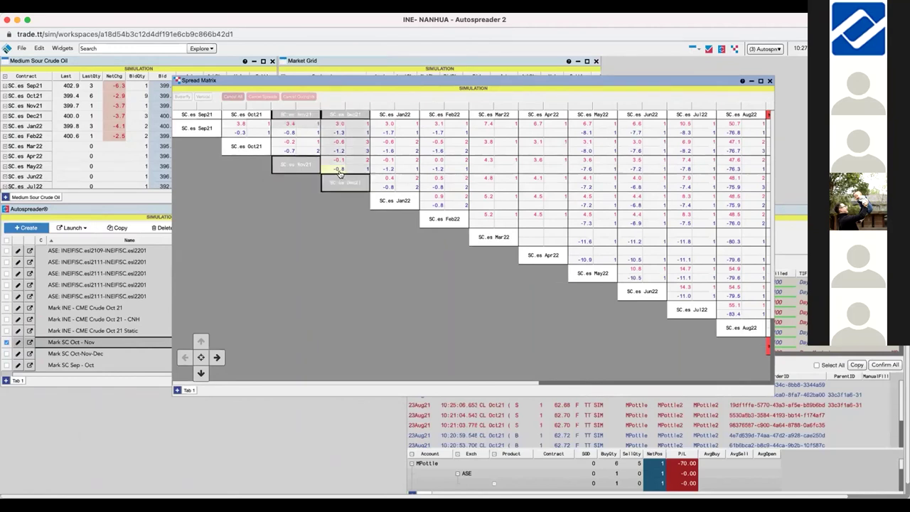
Open an order ticket for the SC Nov21 - Dec21 spread from the matrix, and close the ticket and matrix without ordering.
drag(293, 83, 423, 292)
drag(348, 109, 345, 104)
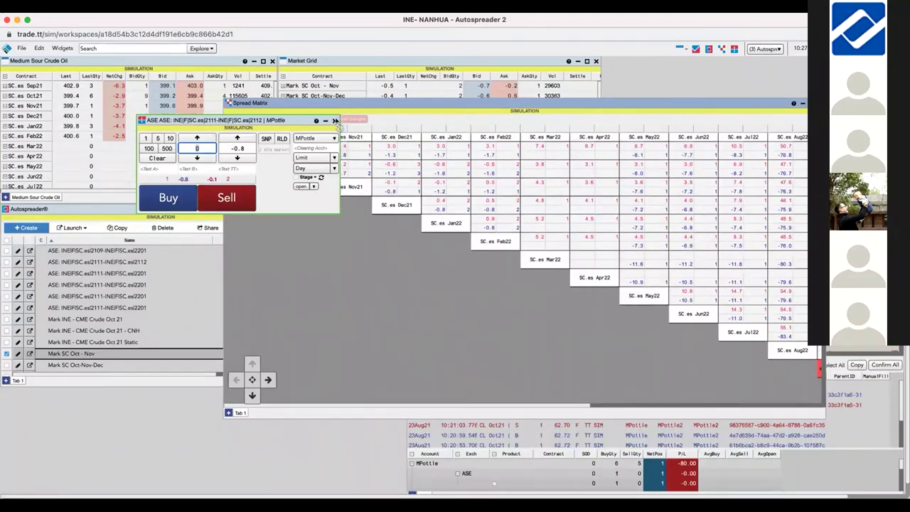
click(336, 121)
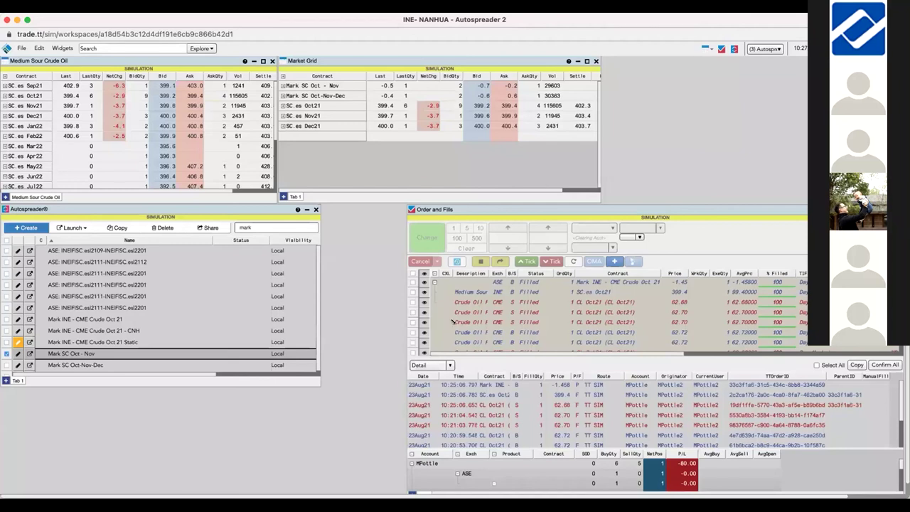
Open the INE - CME Crude Oct 21 Static spread matrix with a linked chart and an order ticket for SC Oct21 against CL Nov21.
click(30, 342)
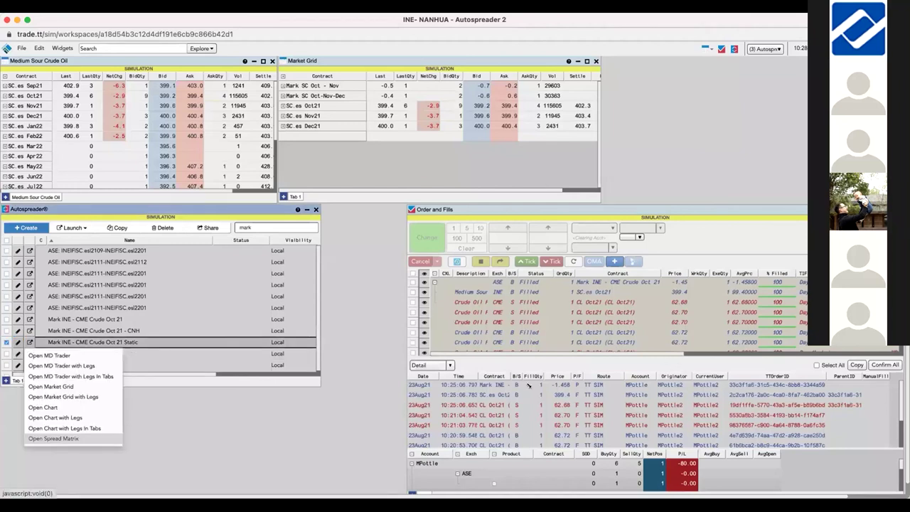
click(53, 438)
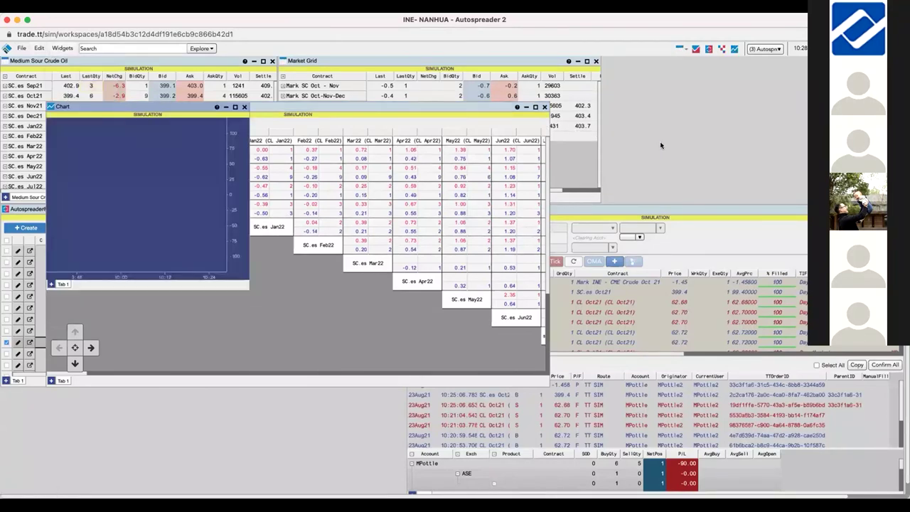
drag(601, 148, 121, 152)
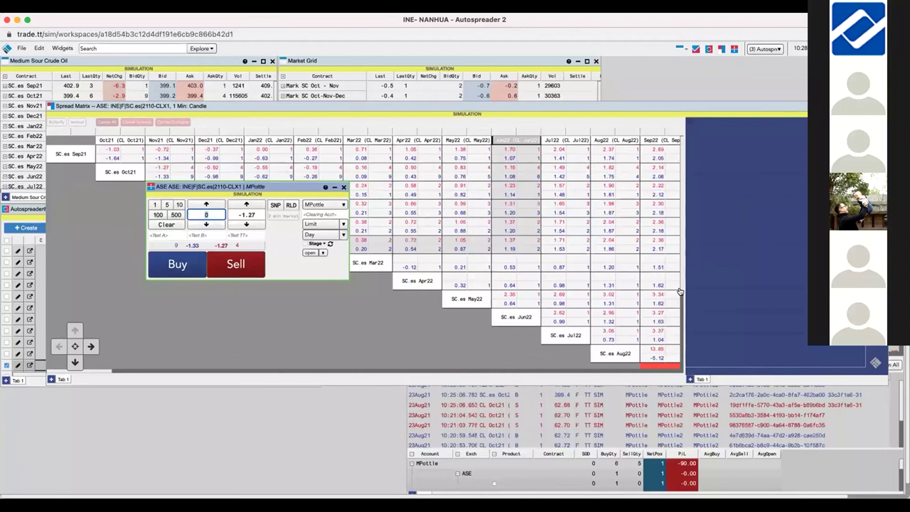
click(355, 64)
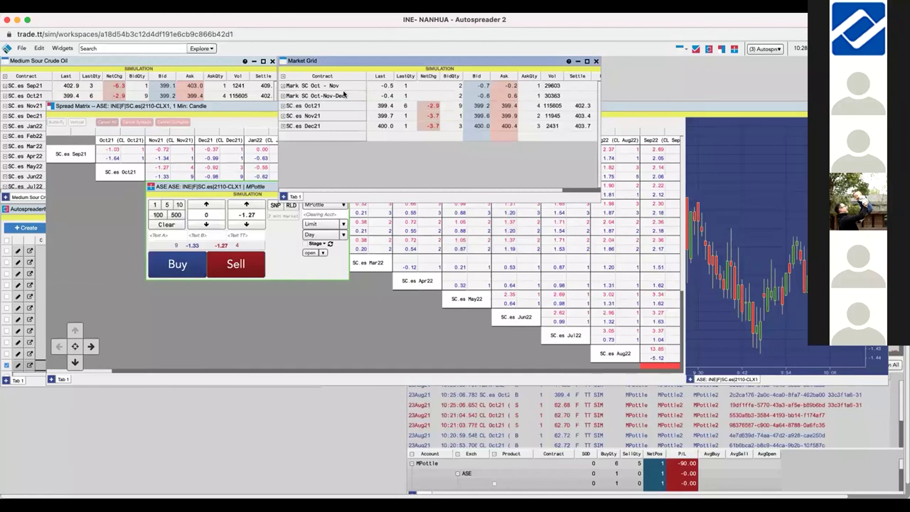